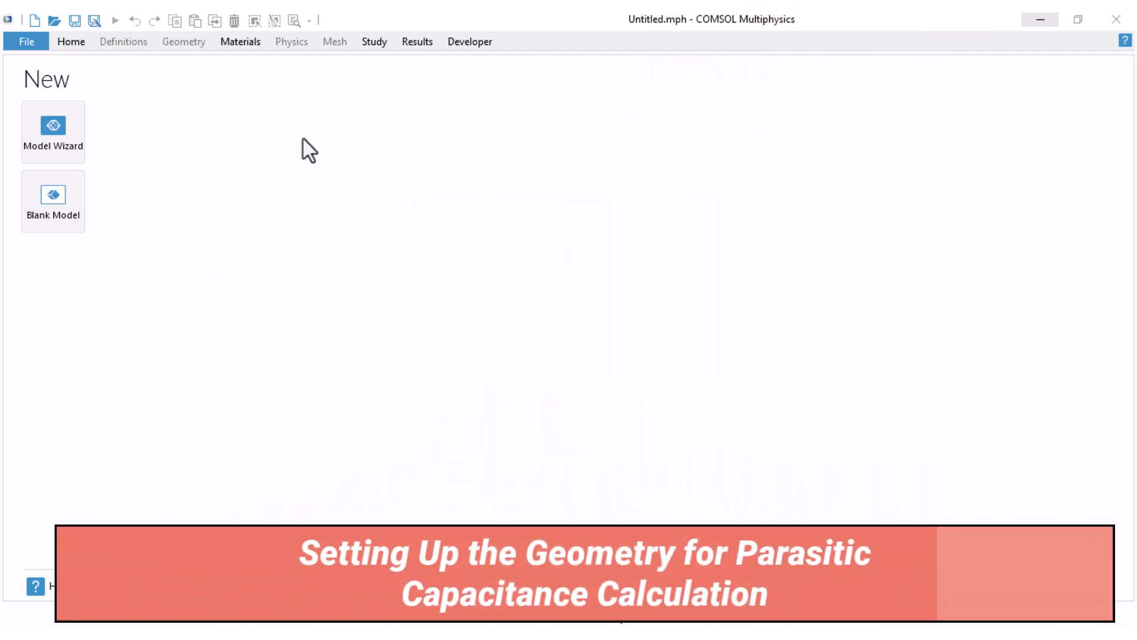
Create a 2D model with the AC/DC Electrostatics interface and a Stationary study.
{"action": "left_click", "coordinate": [67, 131]}
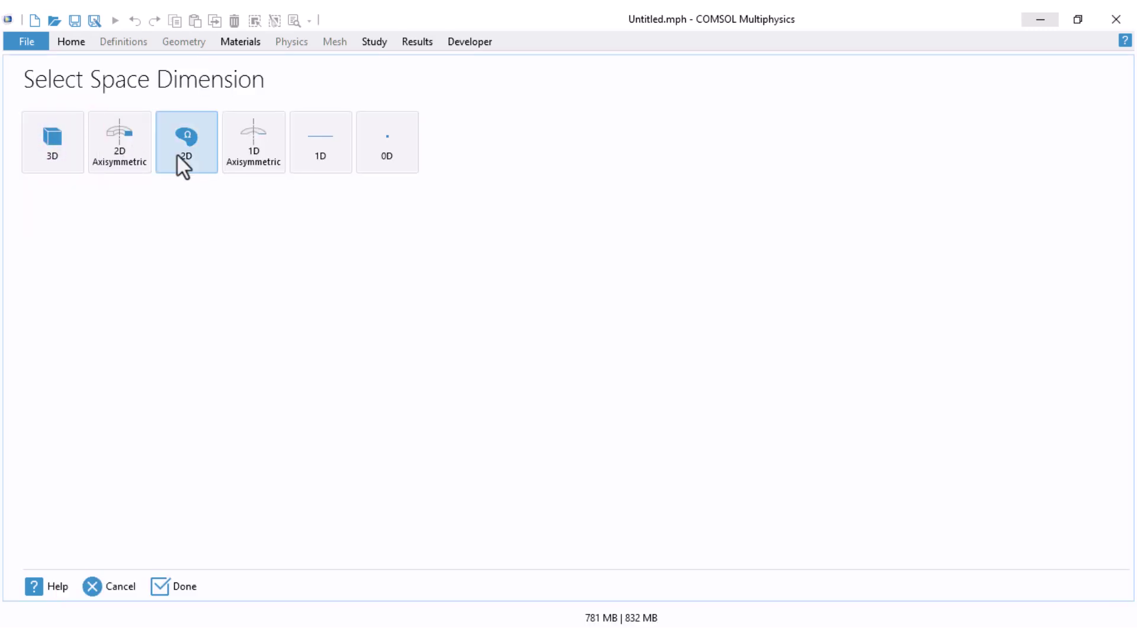
{"action": "left_click", "coordinate": [176, 156]}
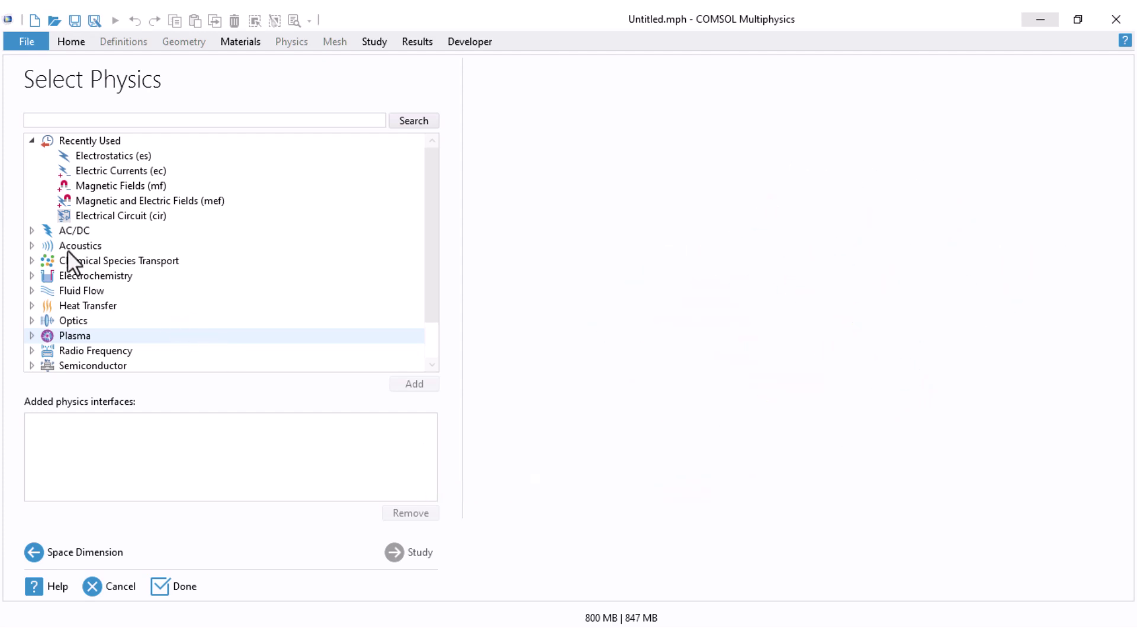
{"action": "left_click", "coordinate": [32, 231]}
{"action": "left_click", "coordinate": [47, 246]}
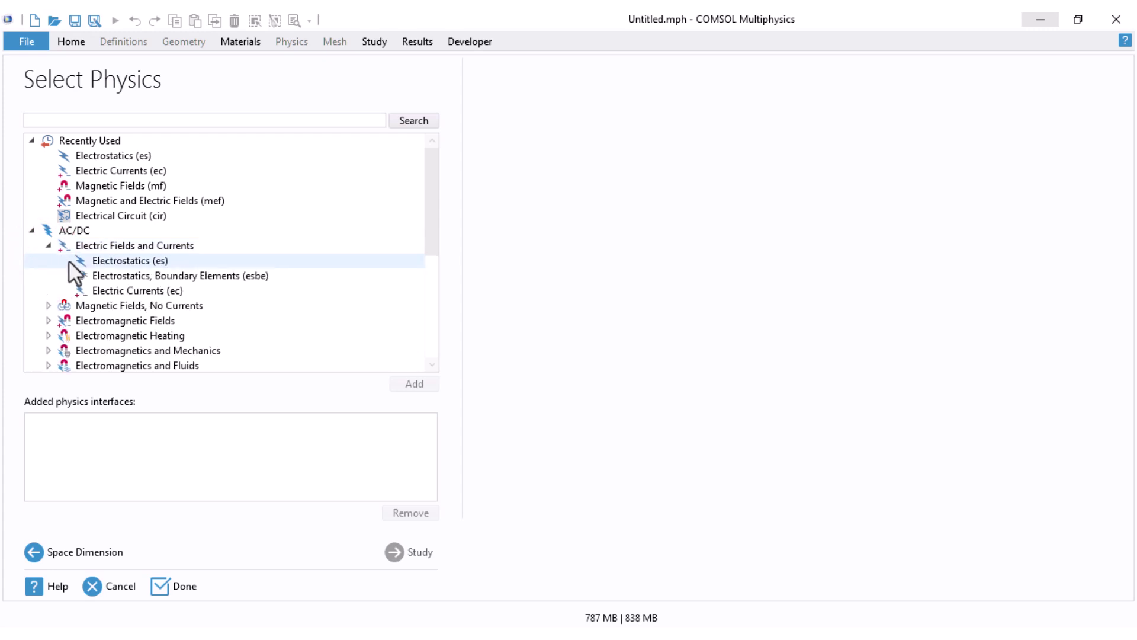
{"action": "left_click", "coordinate": [109, 262]}
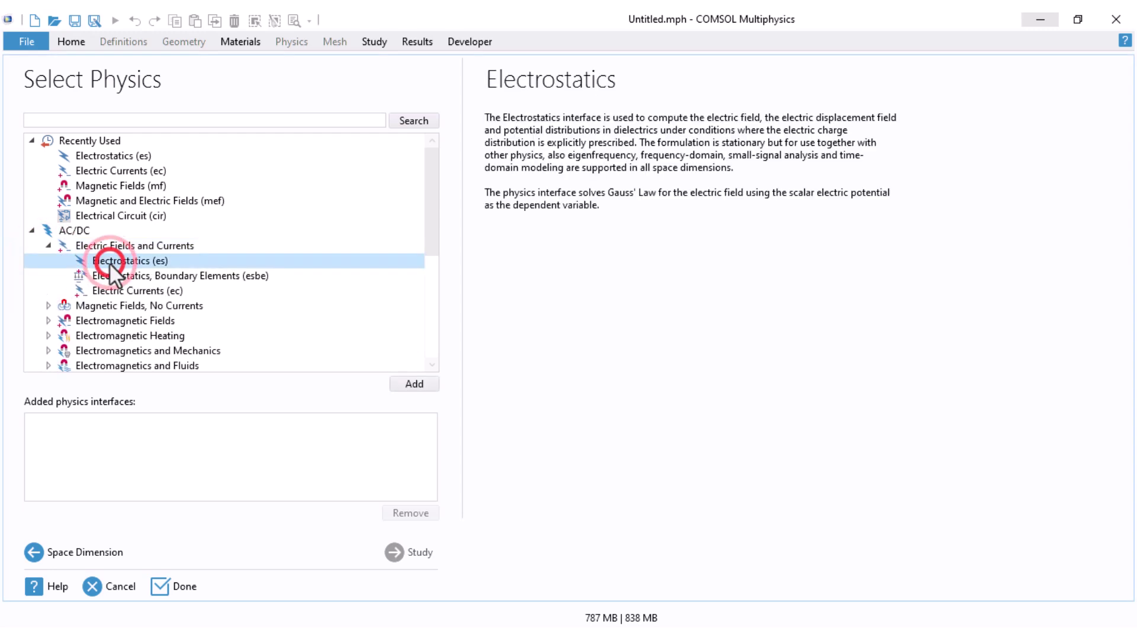
{"action": "left_click", "coordinate": [398, 539]}
{"action": "left_click", "coordinate": [98, 153]}
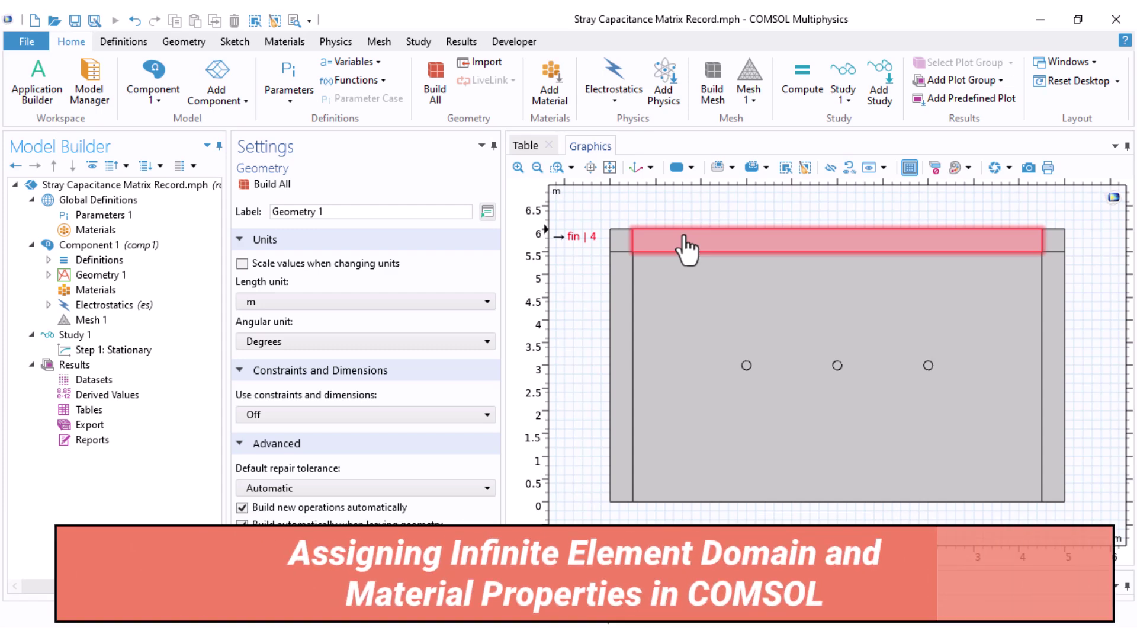
Add an Infinite Element Domain covering border strip domains 1, 2, 4, 5 and 6.
{"action": "right_click", "coordinate": [84, 260]}
{"action": "left_click", "coordinate": [159, 449]}
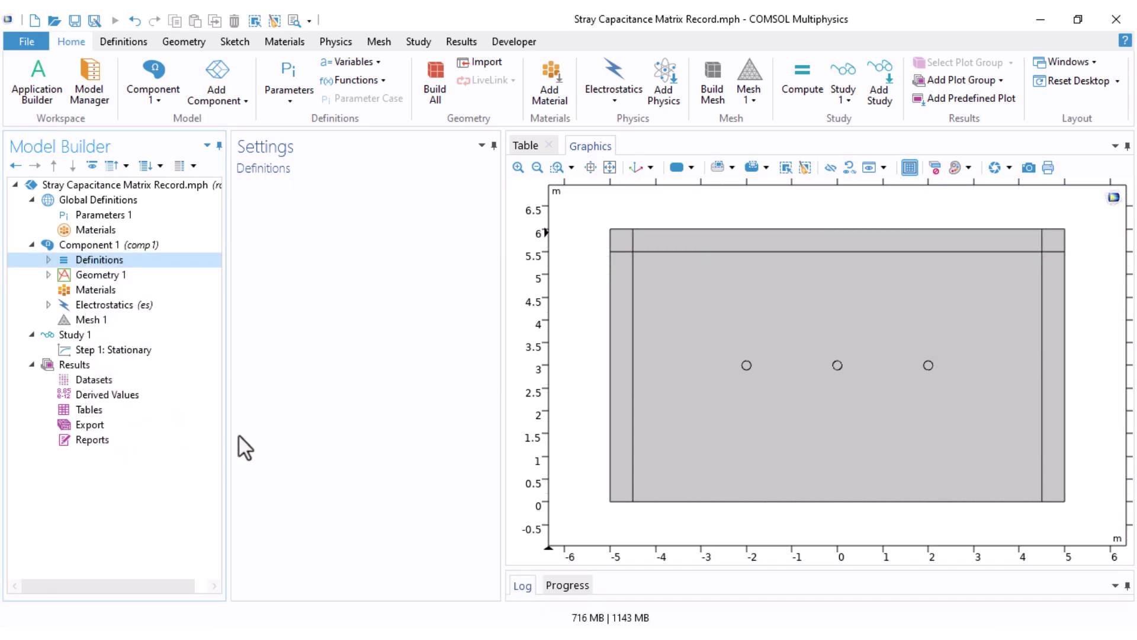
{"action": "left_click", "coordinate": [617, 320]}
{"action": "left_click", "coordinate": [622, 240]}
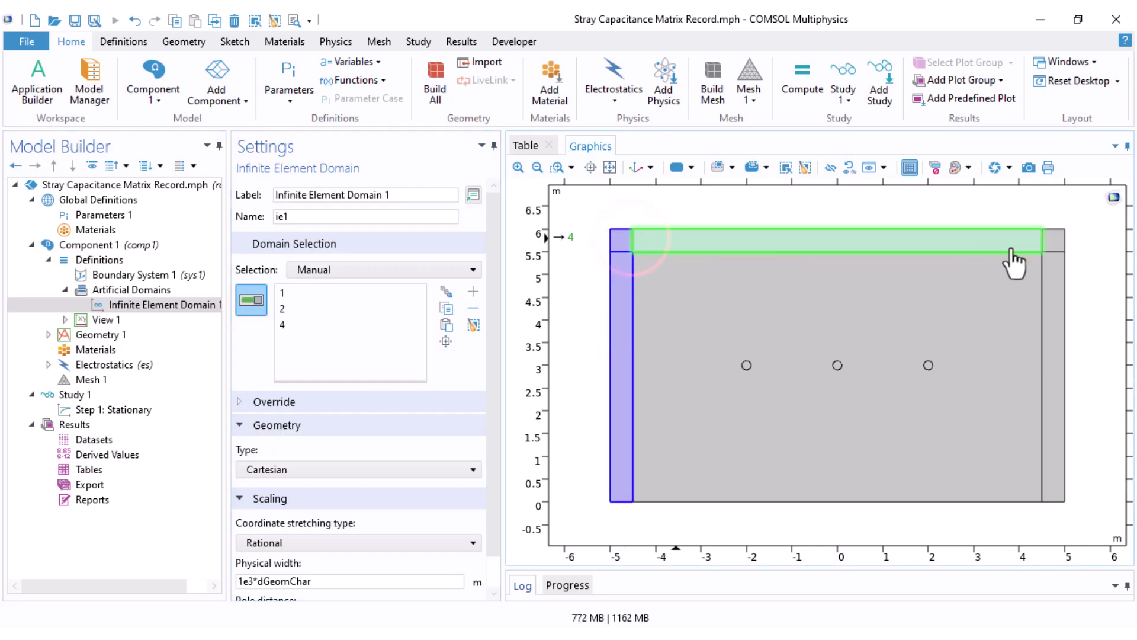
{"action": "left_click", "coordinate": [1014, 242]}
{"action": "left_click", "coordinate": [1053, 239]}
{"action": "left_click", "coordinate": [1050, 283]}
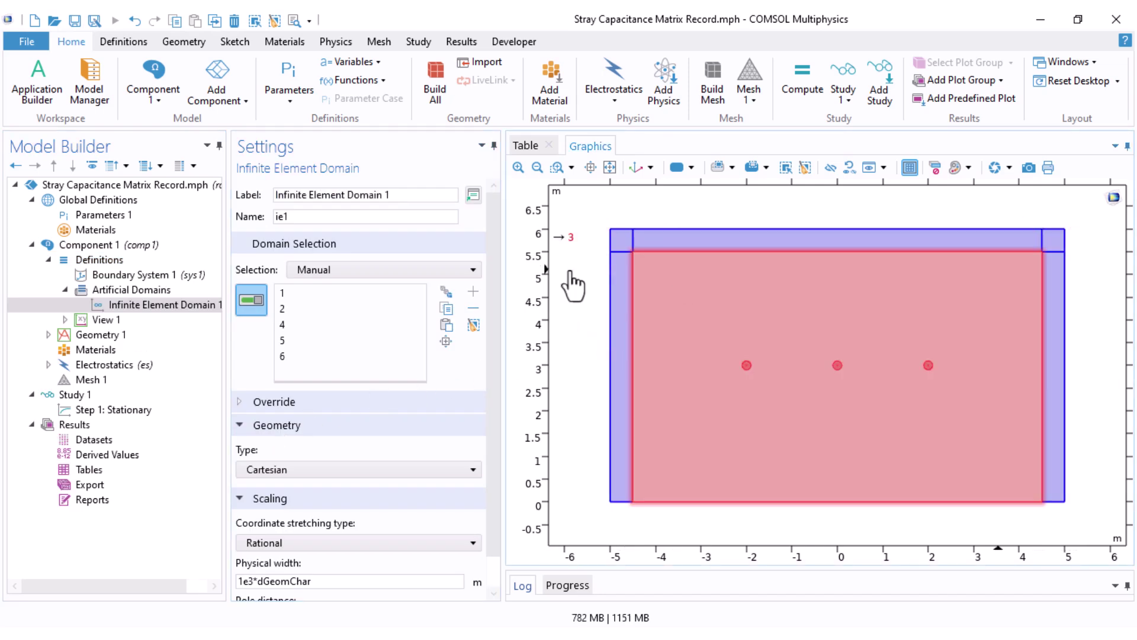
{"action": "scroll", "coordinate": [269, 417], "scroll_direction": "down", "scroll_amount": 1}
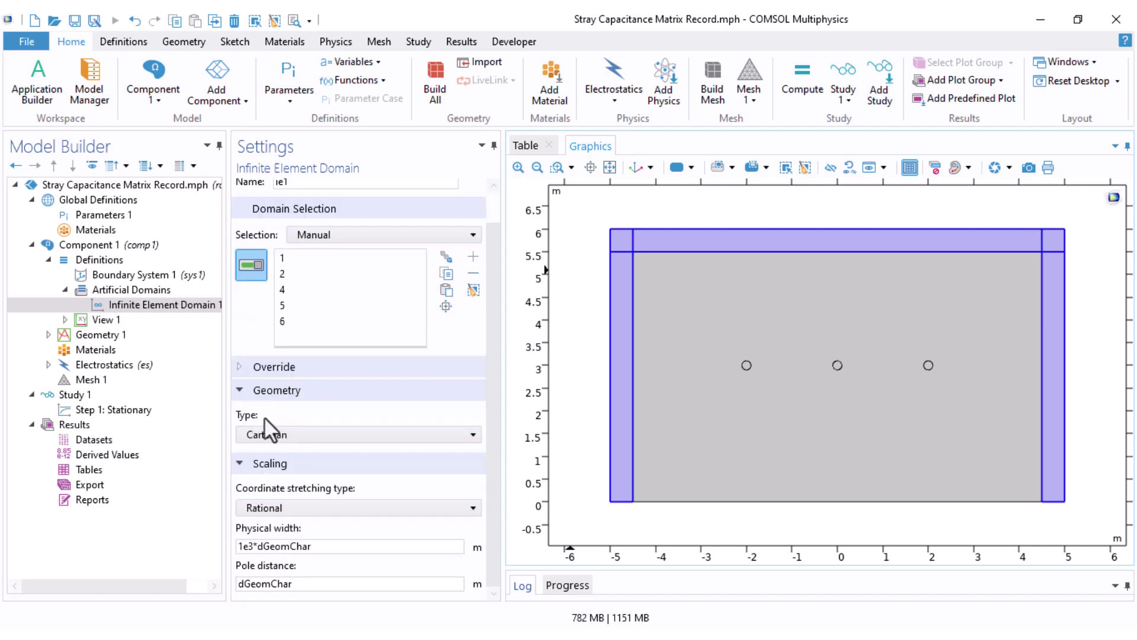
{"action": "left_click", "coordinate": [69, 291]}
Add Air from the material library so it covers domains 1–9.
{"action": "right_click", "coordinate": [68, 290]}
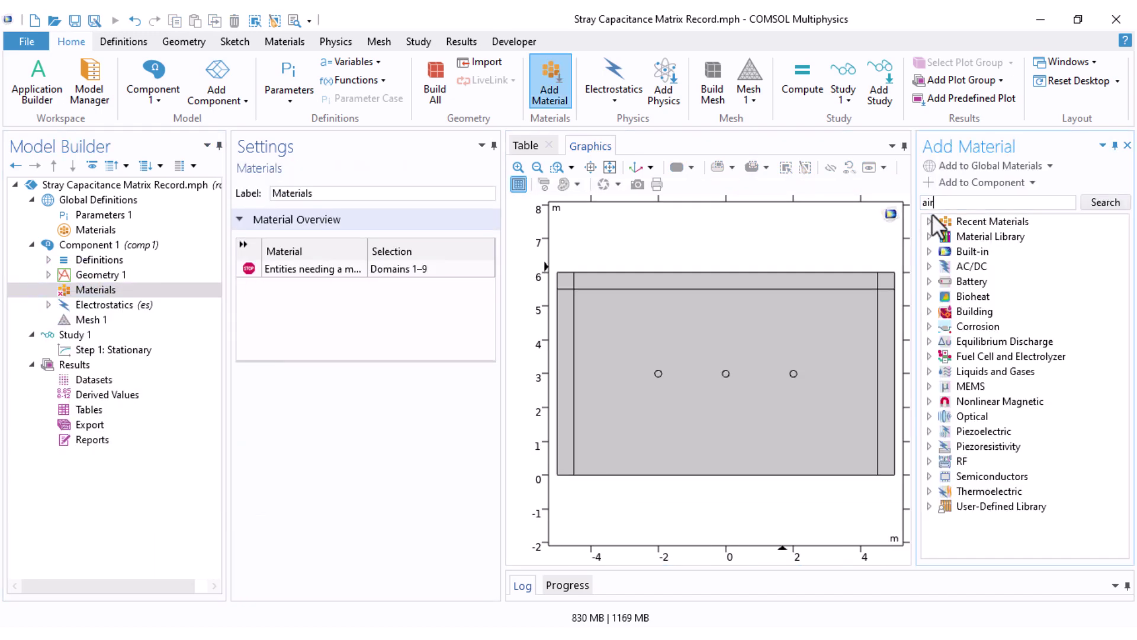
{"action": "key", "text": "Return"}
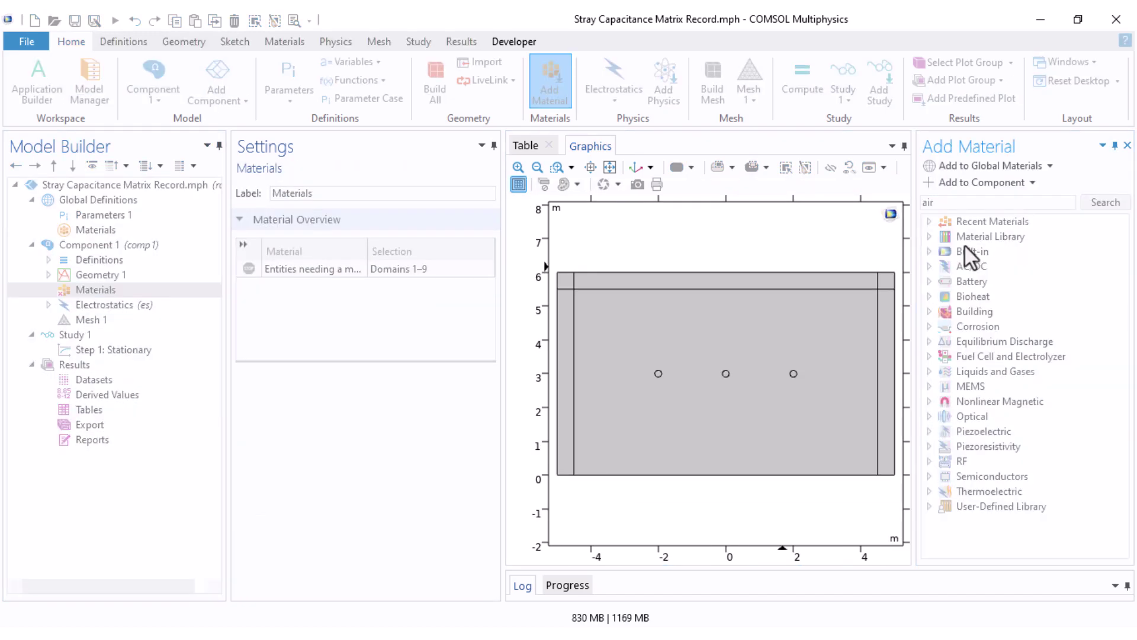
{"action": "double_click", "coordinate": [976, 237]}
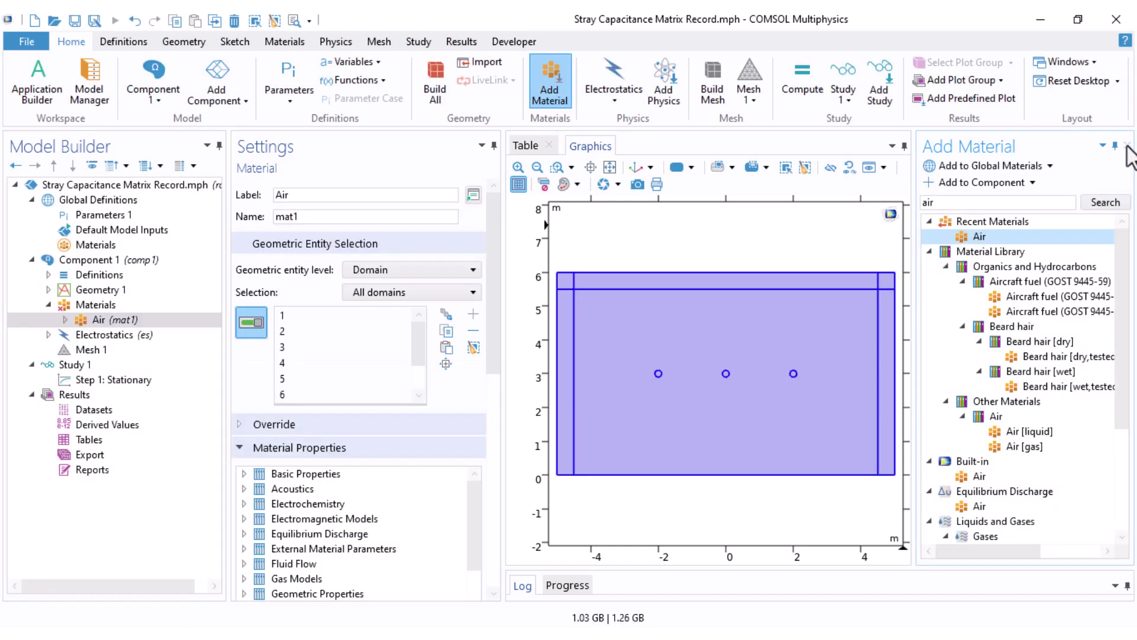
{"action": "left_click", "coordinate": [1127, 145]}
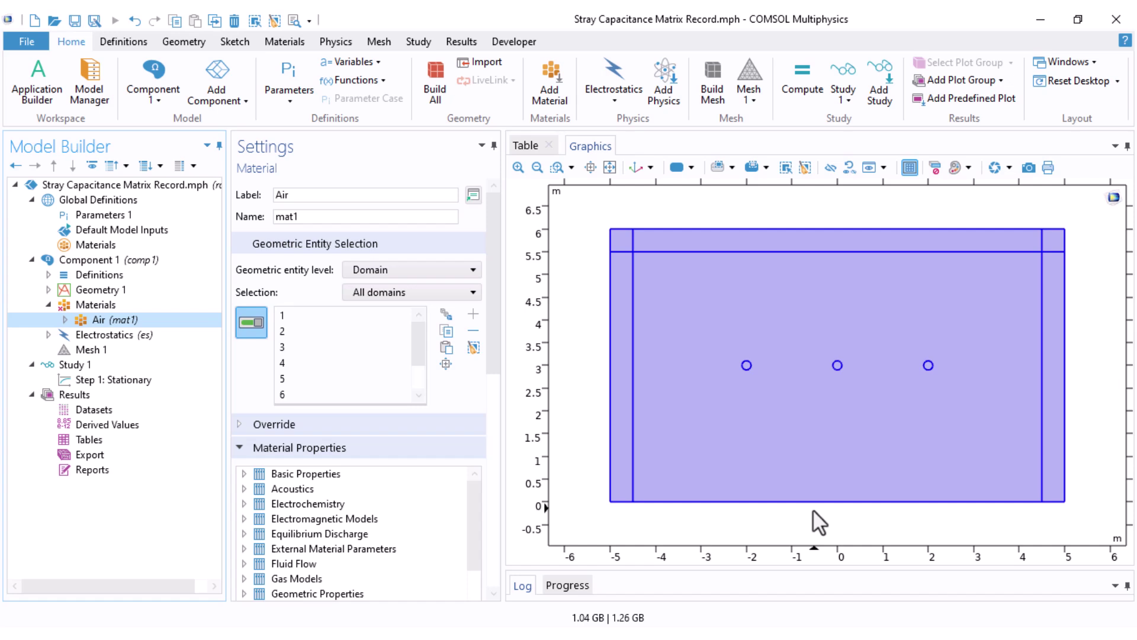
{"action": "scroll", "coordinate": [481, 497], "scroll_direction": "down", "scroll_amount": 6}
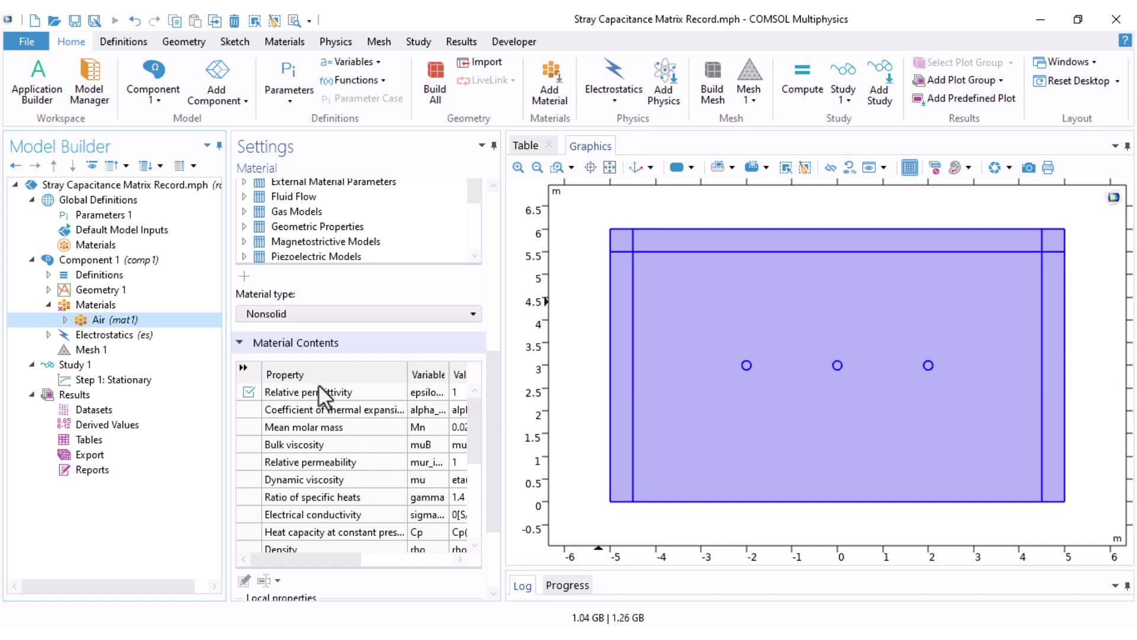
{"action": "left_click", "coordinate": [47, 304]}
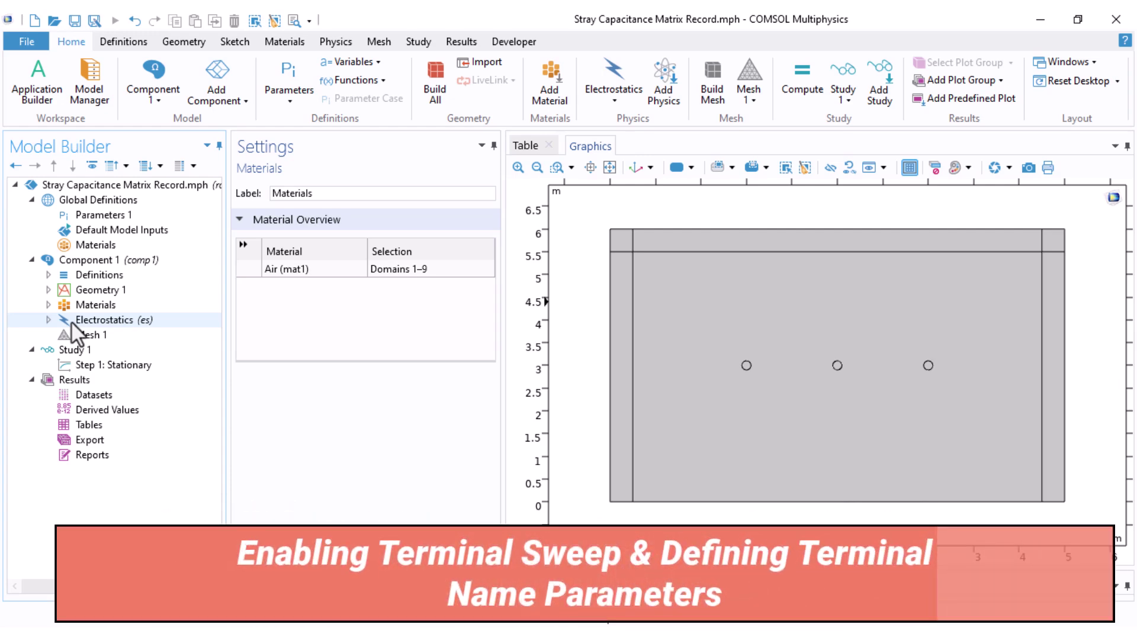
Remove the three conductor circles from the Electrostatics domain selection.
{"action": "left_click", "coordinate": [70, 321]}
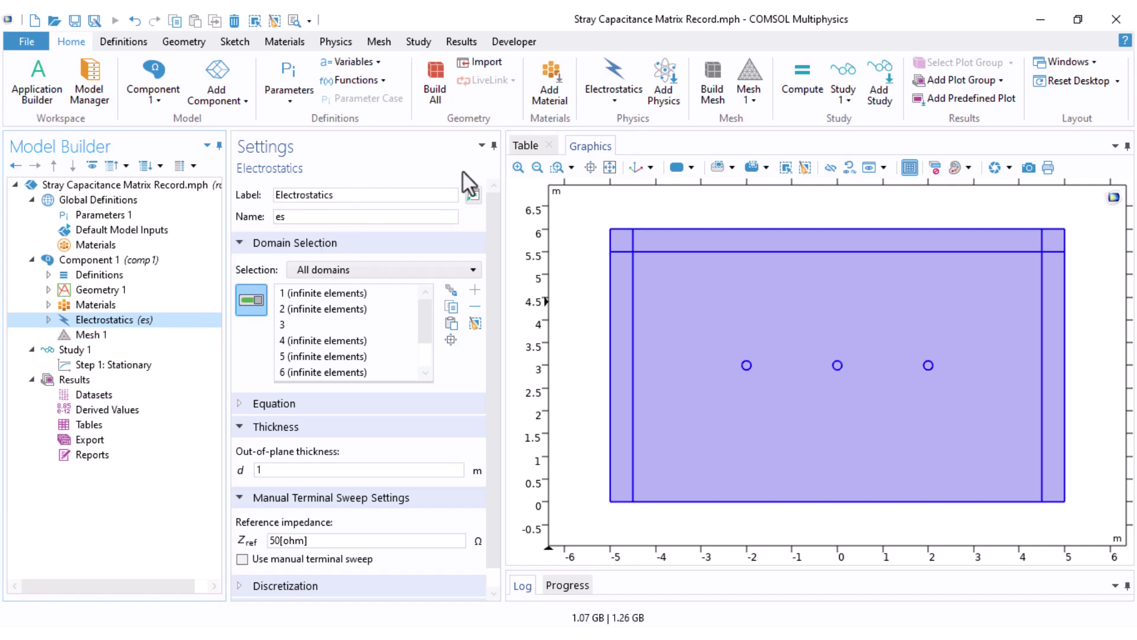
{"action": "left_click_drag", "start_coordinate": [725, 345], "coordinate": [997, 411]}
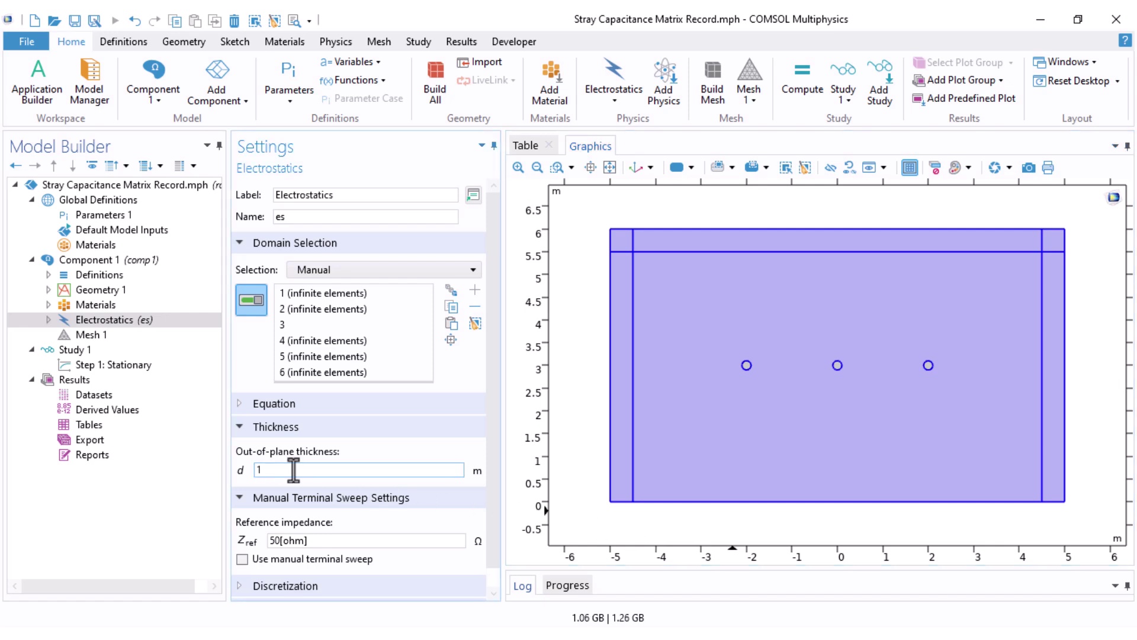
{"action": "left_click_drag", "start_coordinate": [304, 468], "coordinate": [259, 474]}
{"action": "left_click", "coordinate": [314, 471]}
Enable the manual terminal sweep with sweep parameter name TerminalName.
{"action": "scroll", "coordinate": [296, 471], "scroll_direction": "down", "scroll_amount": 1}
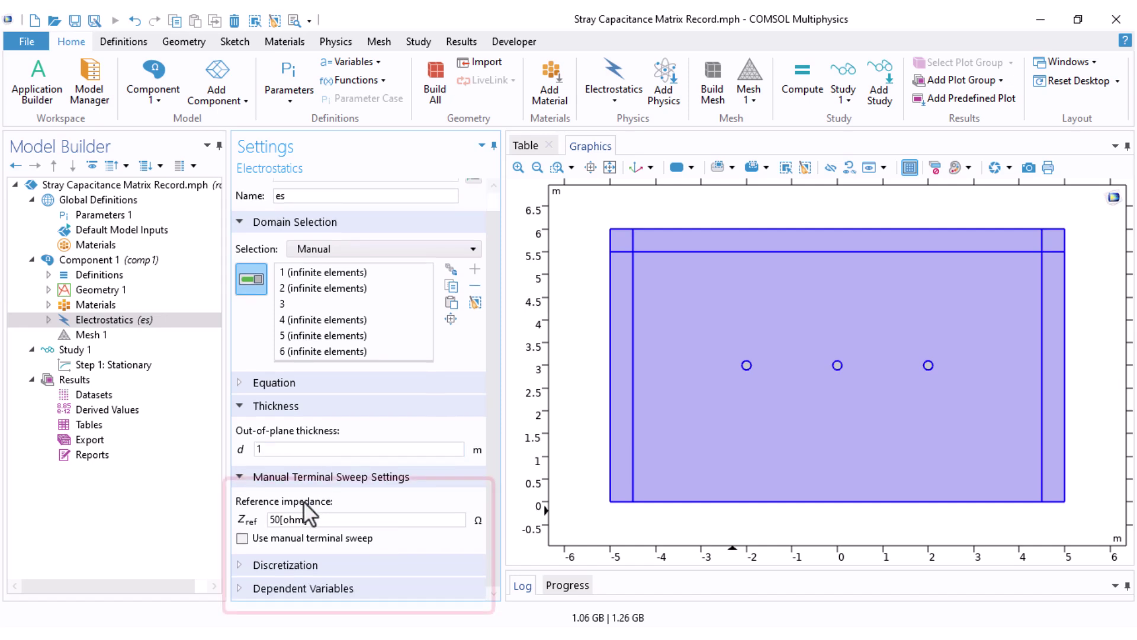
{"action": "left_click", "coordinate": [242, 538]}
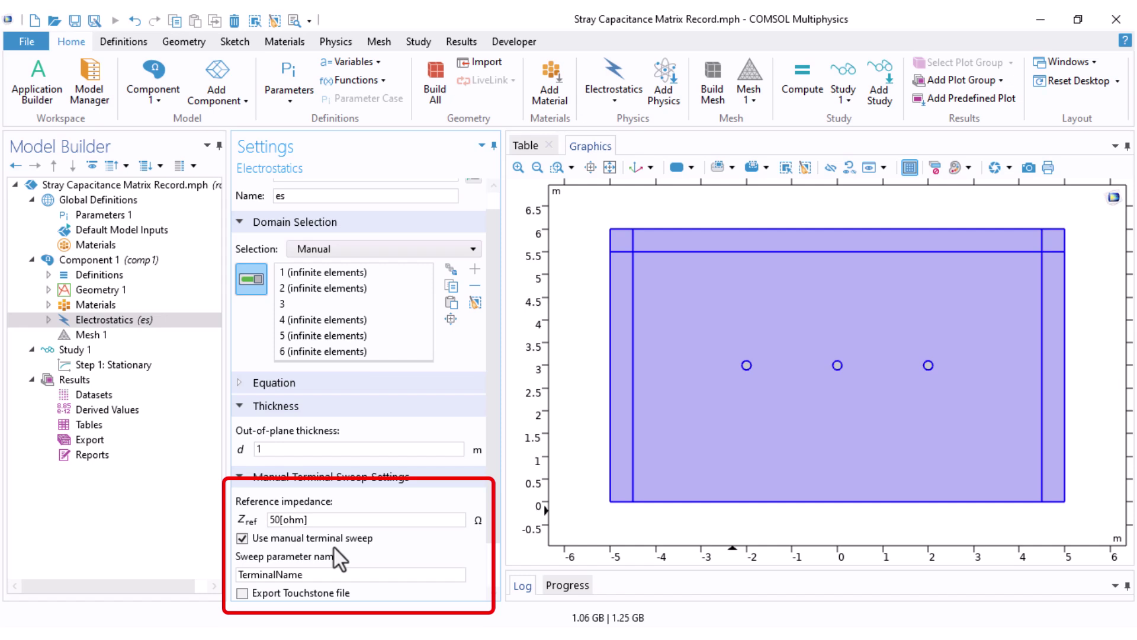
{"action": "left_click_drag", "start_coordinate": [492, 407], "coordinate": [443, 496]}
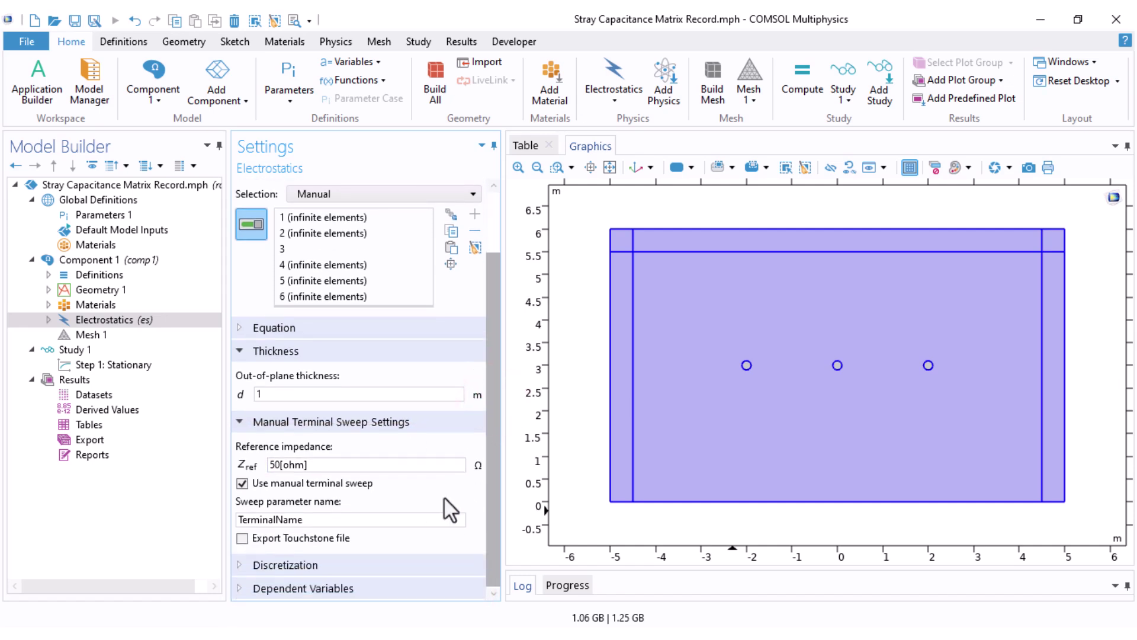
{"action": "left_click_drag", "start_coordinate": [330, 515], "coordinate": [247, 522]}
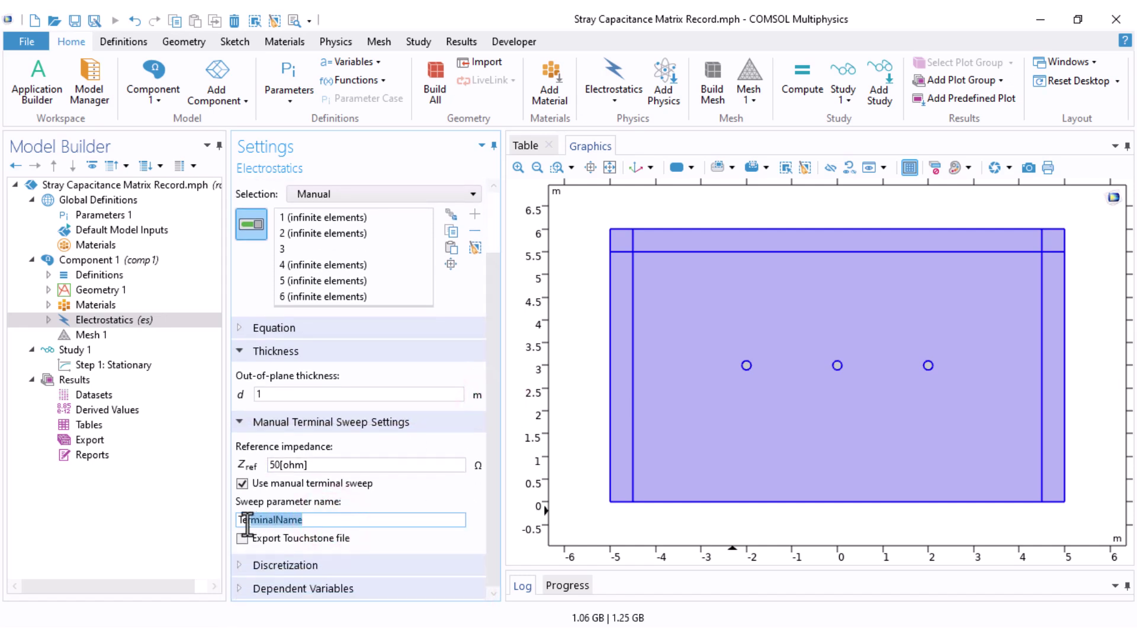
Copy the sweep name TerminalName into a new global parameter's Name field.
{"action": "right_click", "coordinate": [283, 521]}
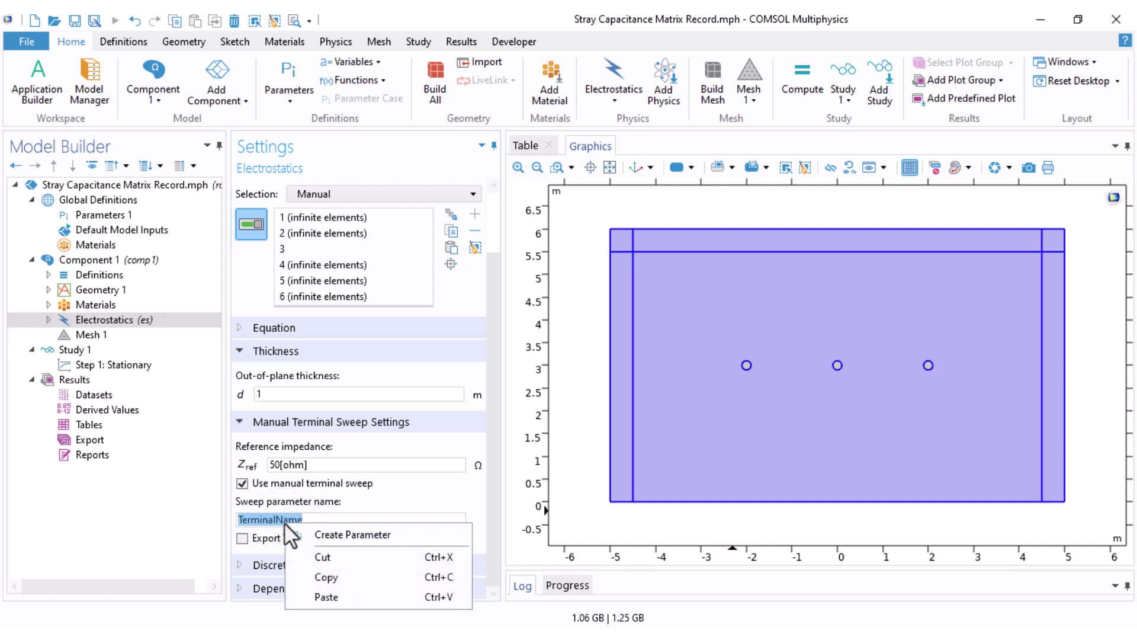
{"action": "left_click", "coordinate": [324, 574]}
{"action": "left_click", "coordinate": [115, 216]}
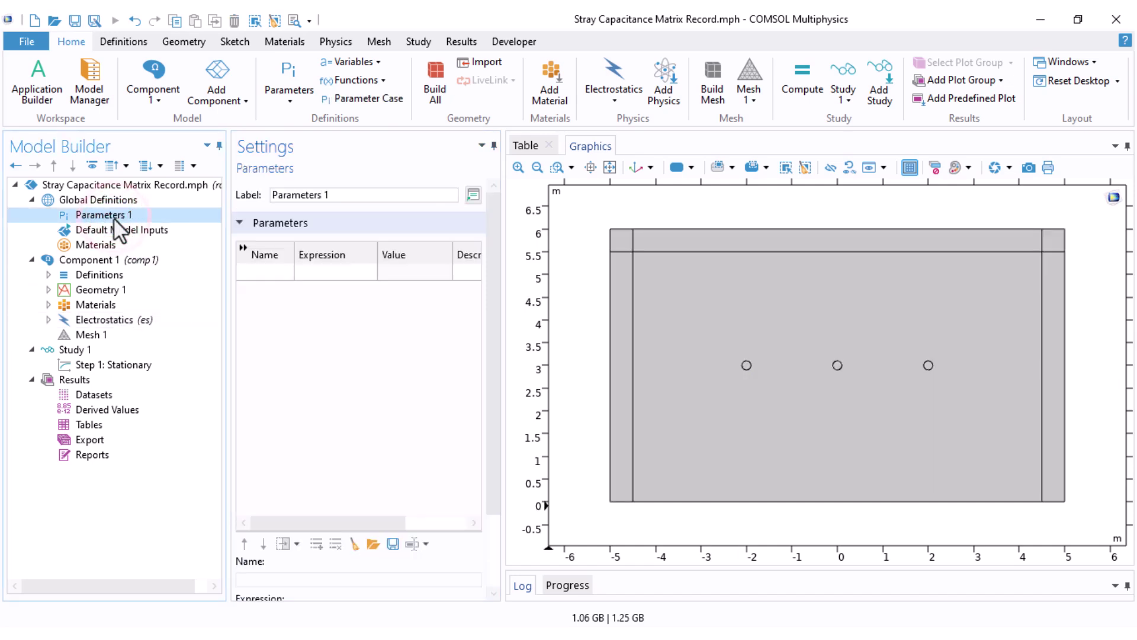
{"action": "left_click", "coordinate": [275, 274]}
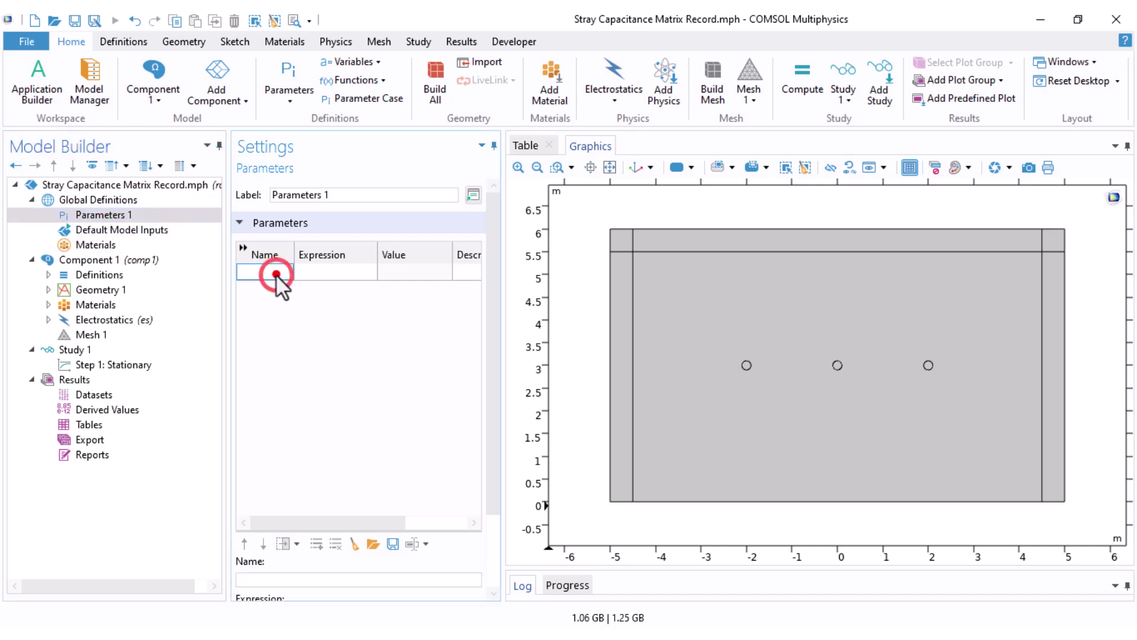
{"action": "key", "text": "ctrl+v"}
{"action": "left_click", "coordinate": [276, 303]}
Set the TerminalName parameter's expression to 1, then return to the Electrostatics settings.
{"action": "left_click_drag", "start_coordinate": [504, 287], "coordinate": [598, 286]}
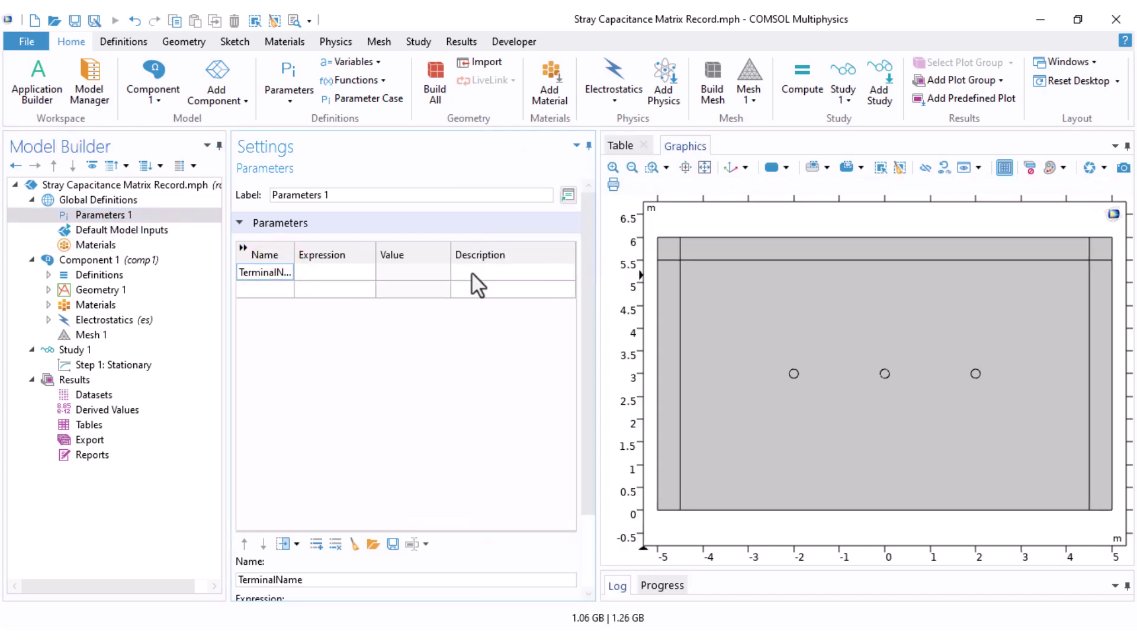
{"action": "left_click_drag", "start_coordinate": [296, 251], "coordinate": [328, 251]}
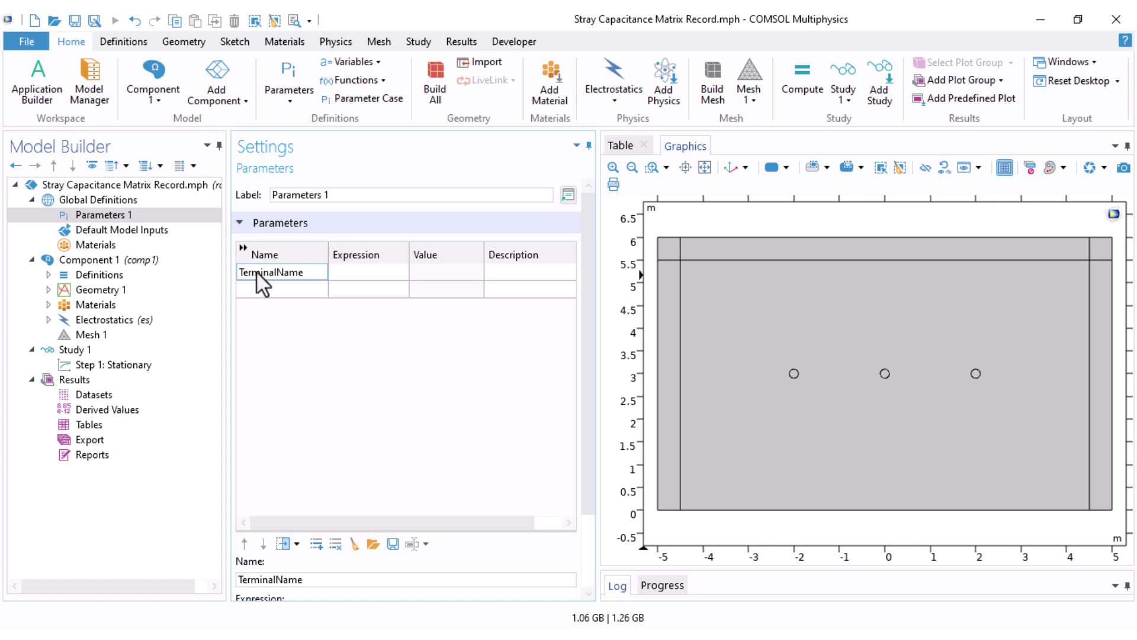
{"action": "left_click", "coordinate": [342, 274]}
{"action": "type", "text": "1"}
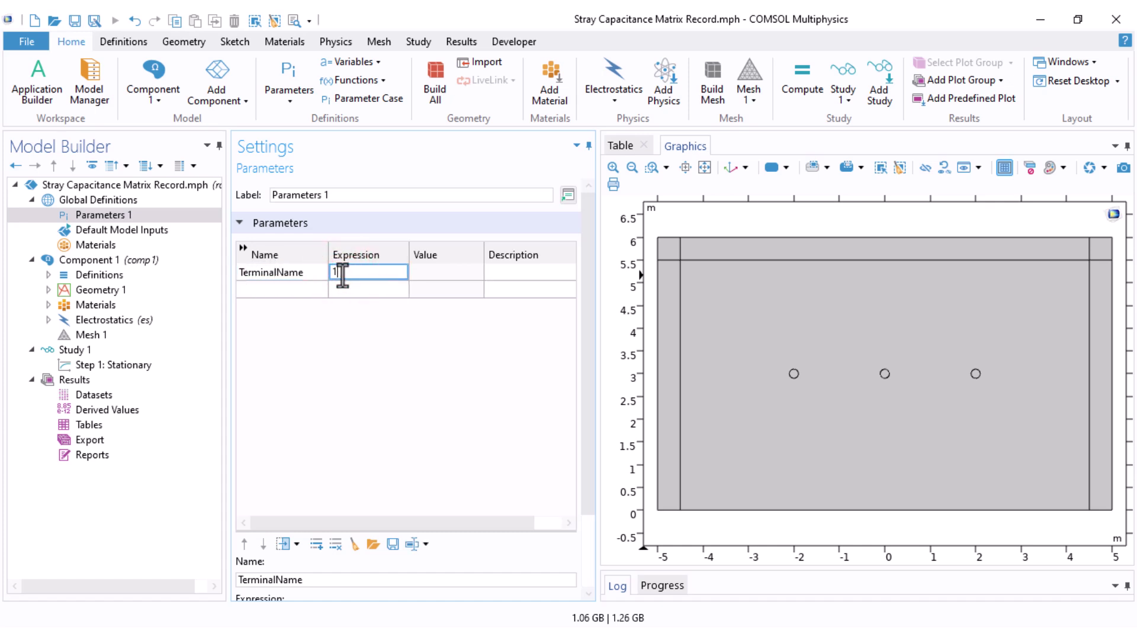
{"action": "key", "text": "Tab"}
{"action": "left_click_drag", "start_coordinate": [392, 524], "coordinate": [362, 524]}
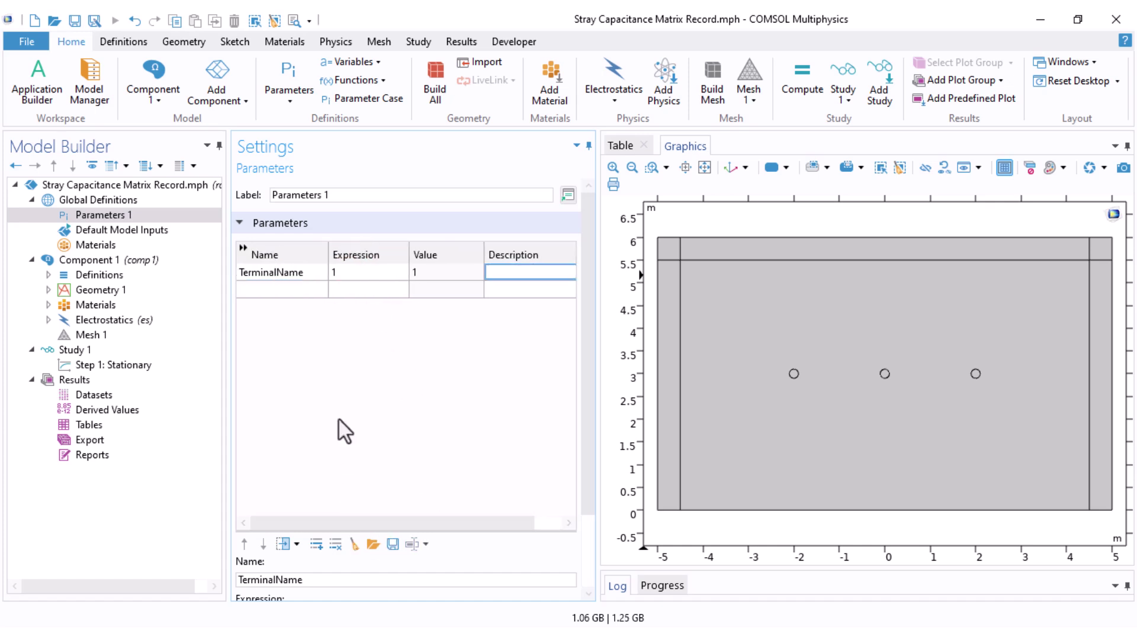
{"action": "left_click", "coordinate": [32, 203]}
{"action": "double_click", "coordinate": [68, 272]}
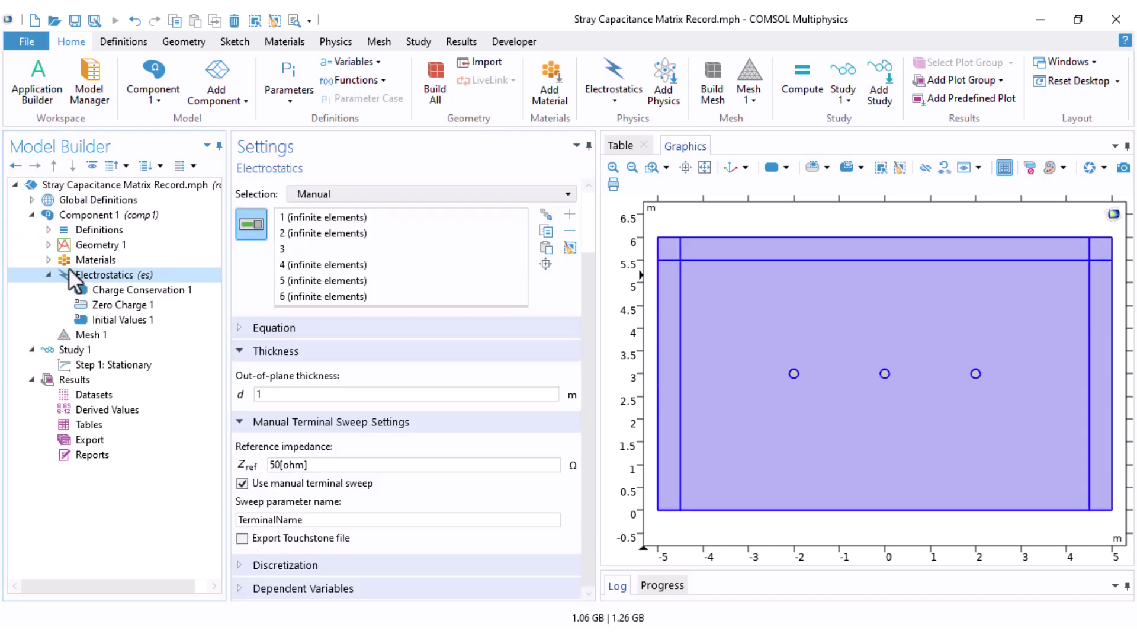
Add a Ground condition on bottom boundaries 2, 7 and 12.
{"action": "right_click", "coordinate": [88, 272]}
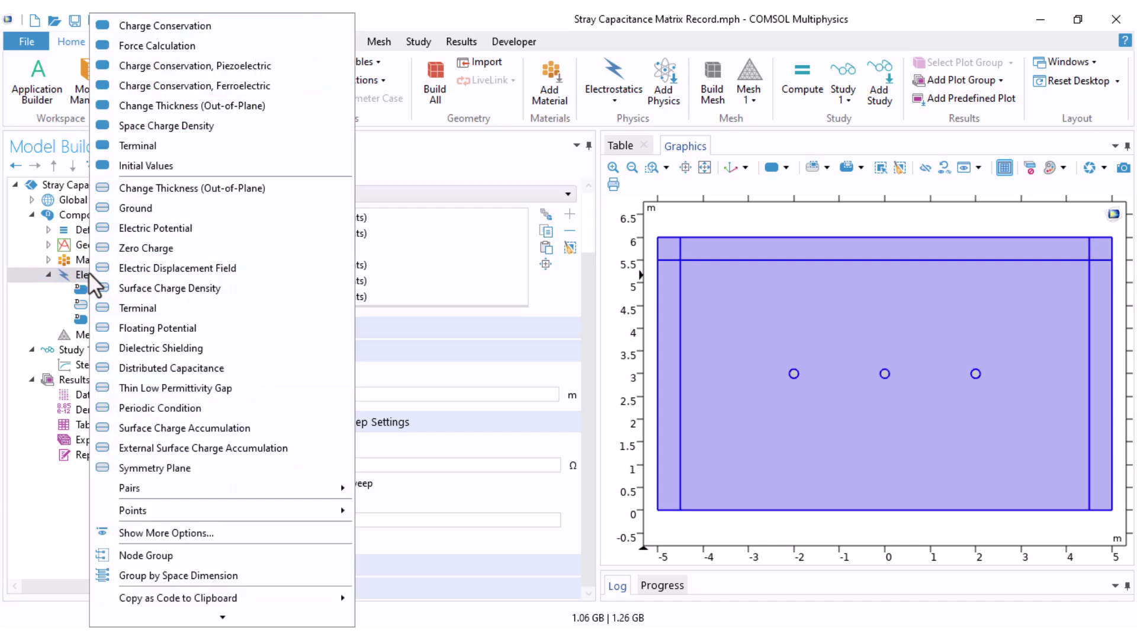
{"action": "left_click", "coordinate": [117, 210]}
{"action": "left_click", "coordinate": [669, 510]}
{"action": "left_click", "coordinate": [906, 511]}
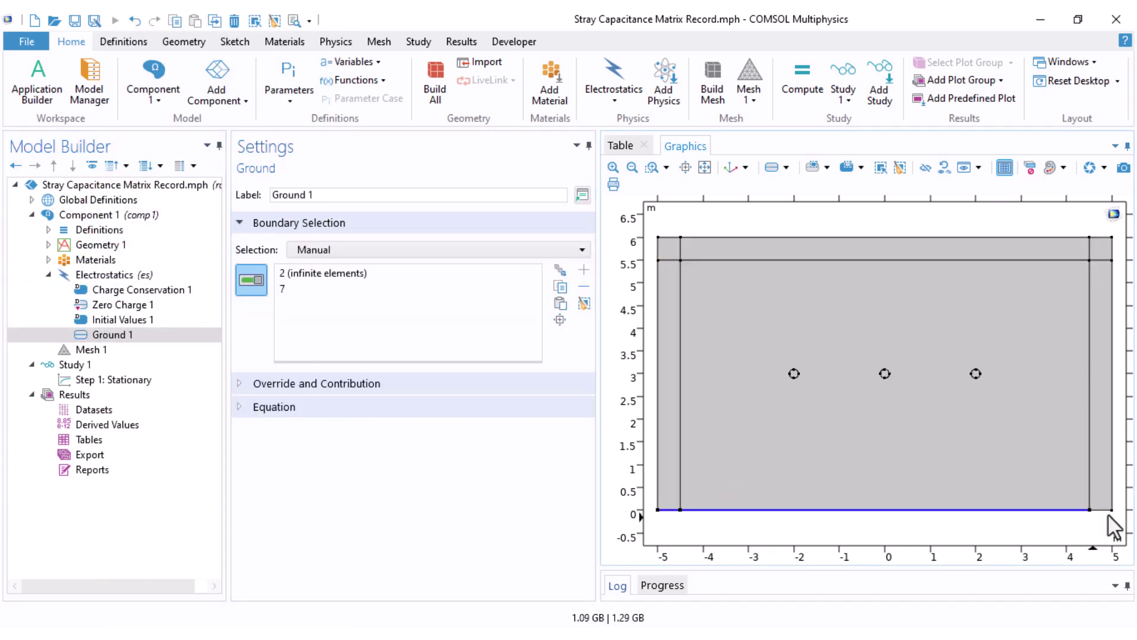
{"action": "left_click", "coordinate": [1102, 509]}
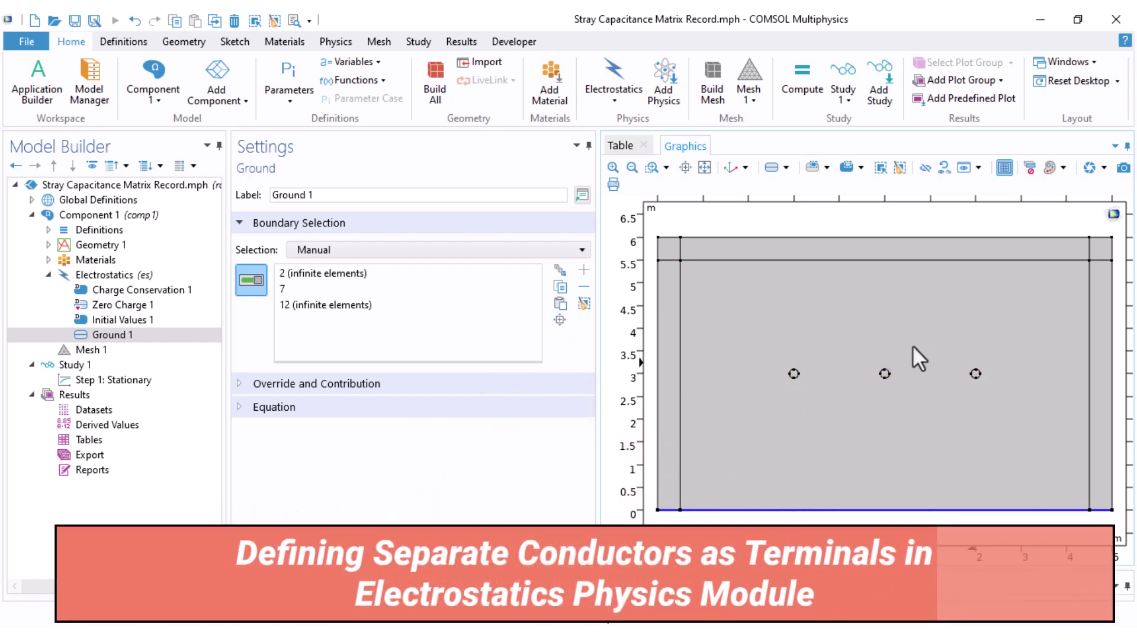
Add Terminal 1 as a 1 V Voltage terminal on the left circle's boundaries 18–21.
{"action": "right_click", "coordinate": [97, 278]}
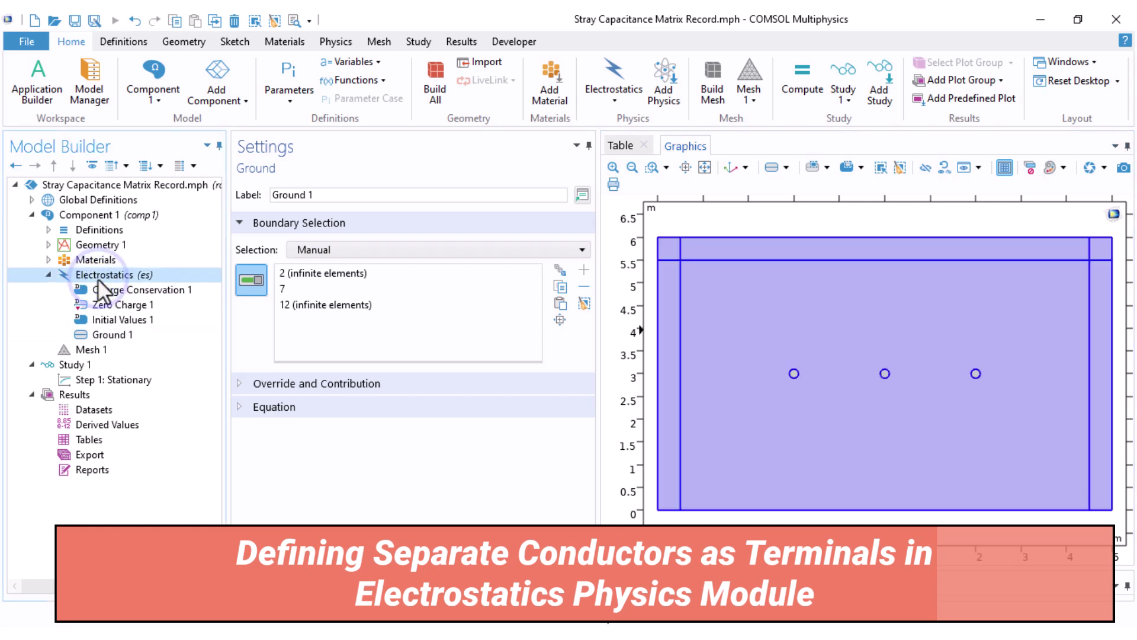
{"action": "left_click", "coordinate": [146, 308]}
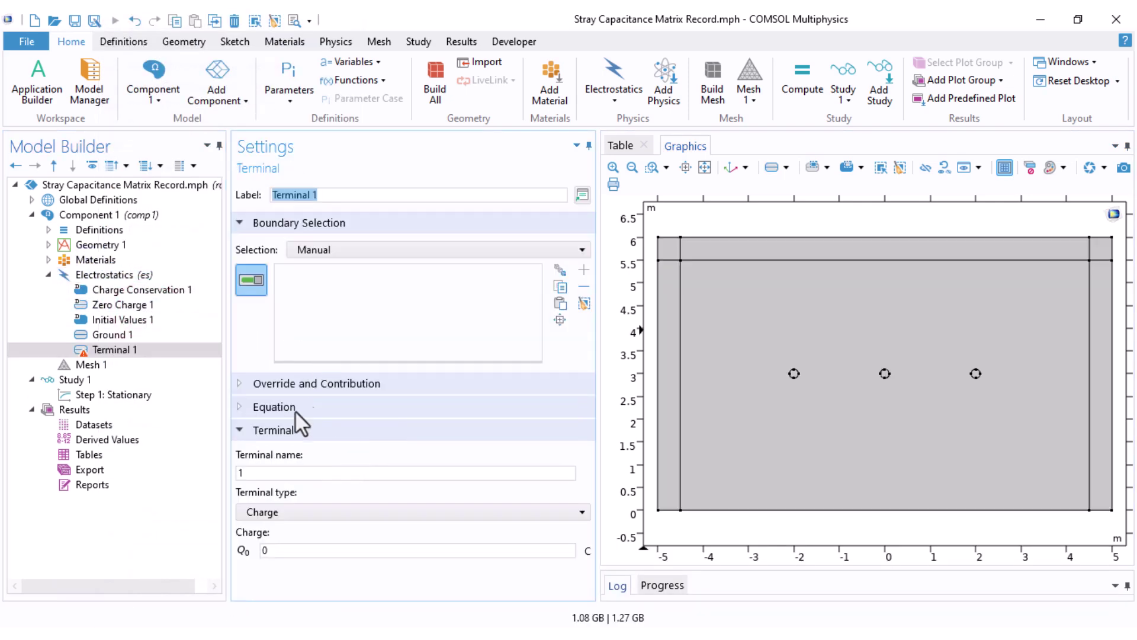
{"action": "left_click", "coordinate": [256, 472]}
{"action": "left_click", "coordinate": [261, 510]}
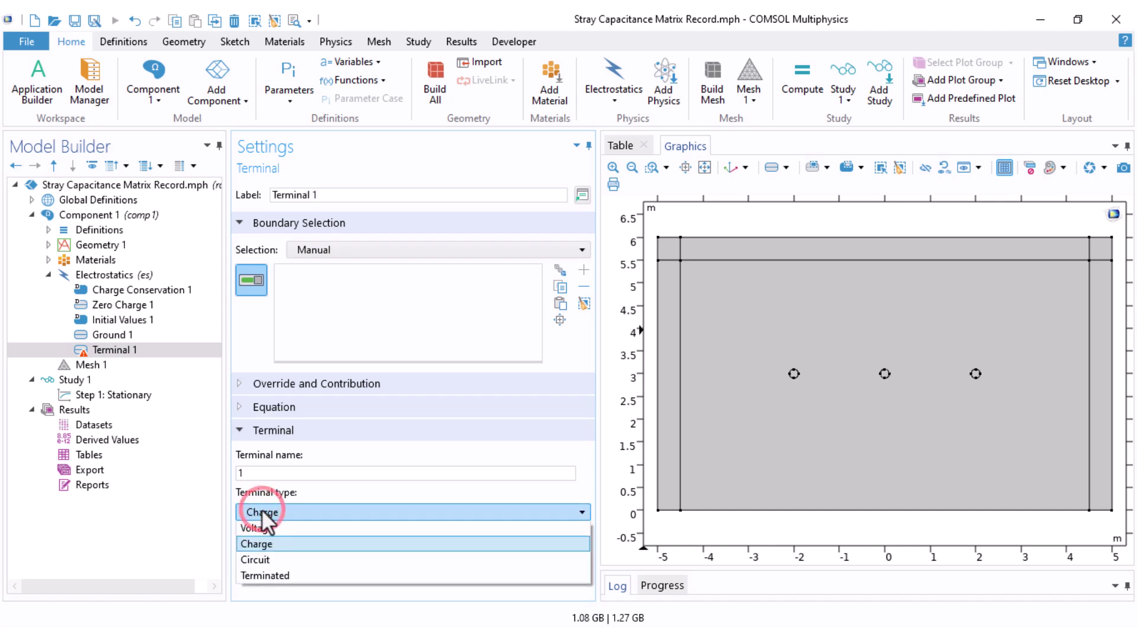
{"action": "left_click", "coordinate": [261, 526]}
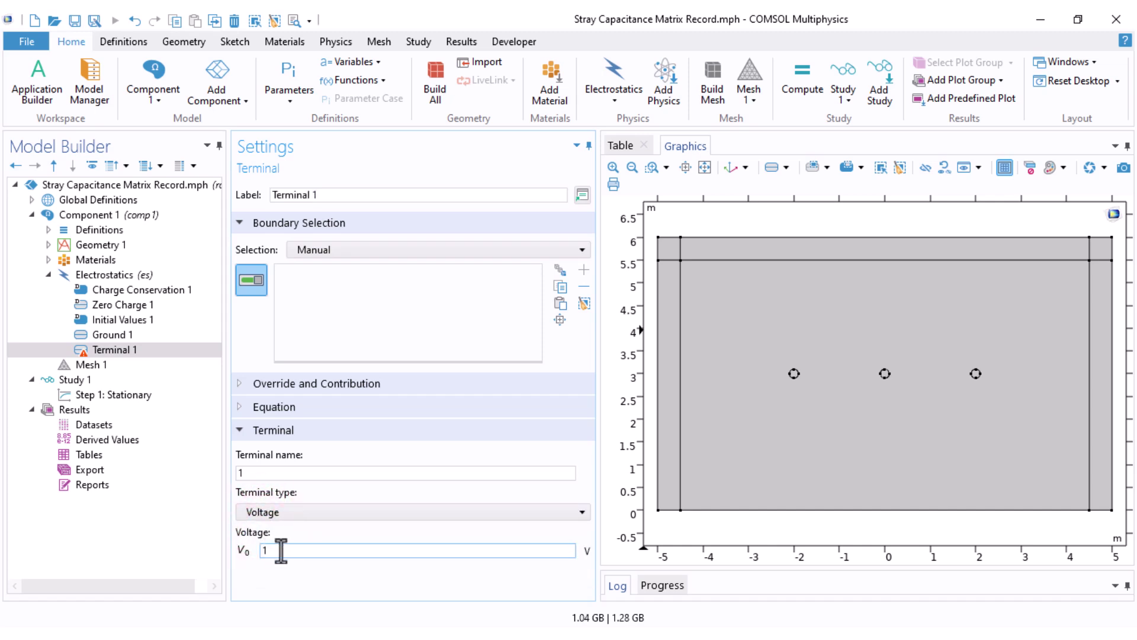
{"action": "left_click", "coordinate": [273, 572]}
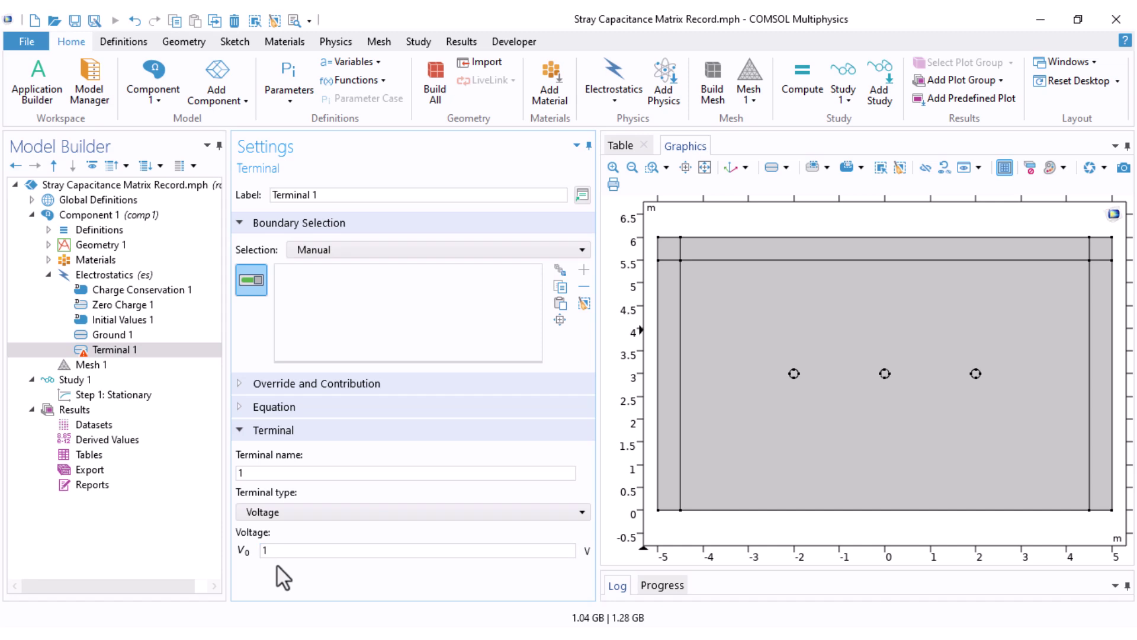
{"action": "left_click", "coordinate": [813, 167]}
{"action": "left_click_drag", "start_coordinate": [779, 357], "coordinate": [816, 392]}
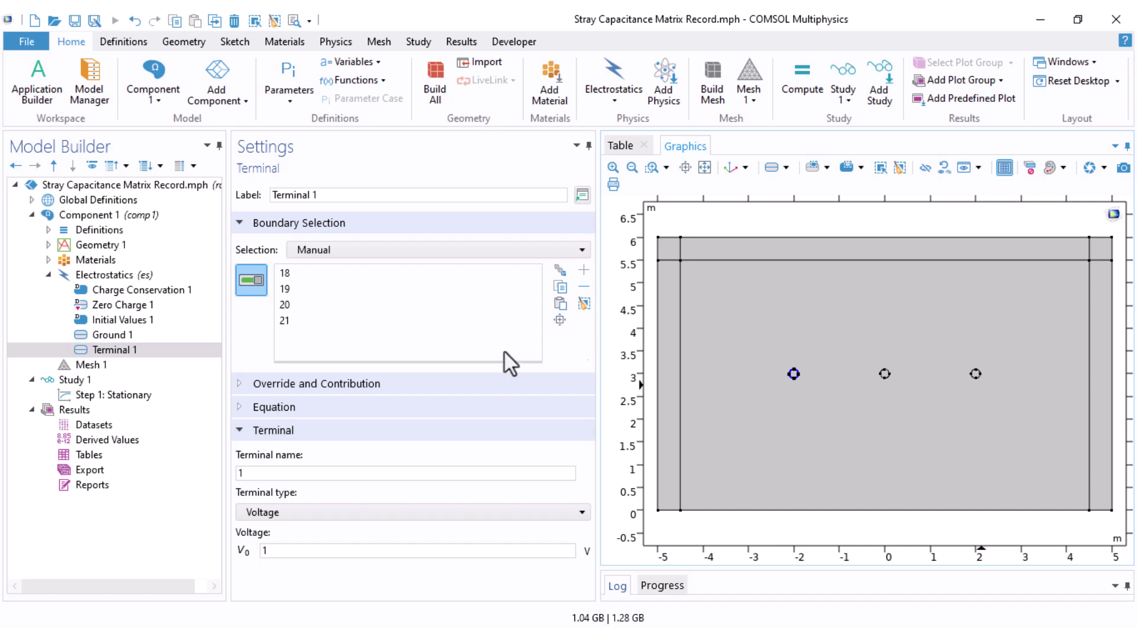
Duplicate Terminal 1 into Terminal 2, reassigned to the middle circle's boundaries.
{"action": "left_click", "coordinate": [121, 349]}
{"action": "right_click", "coordinate": [121, 349]}
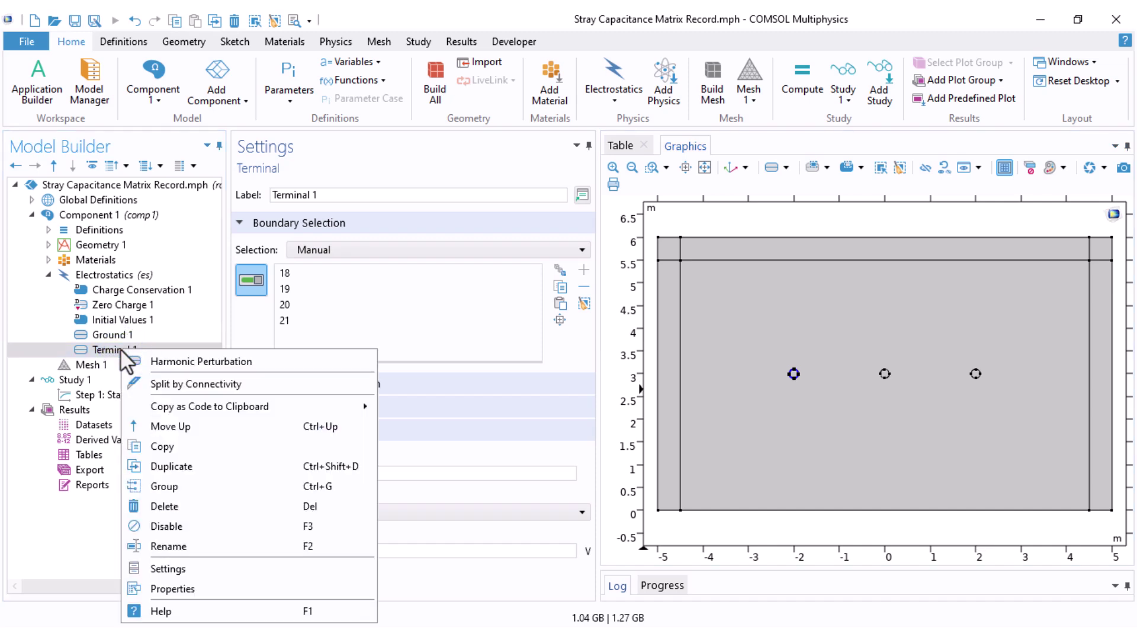
{"action": "left_click", "coordinate": [163, 467]}
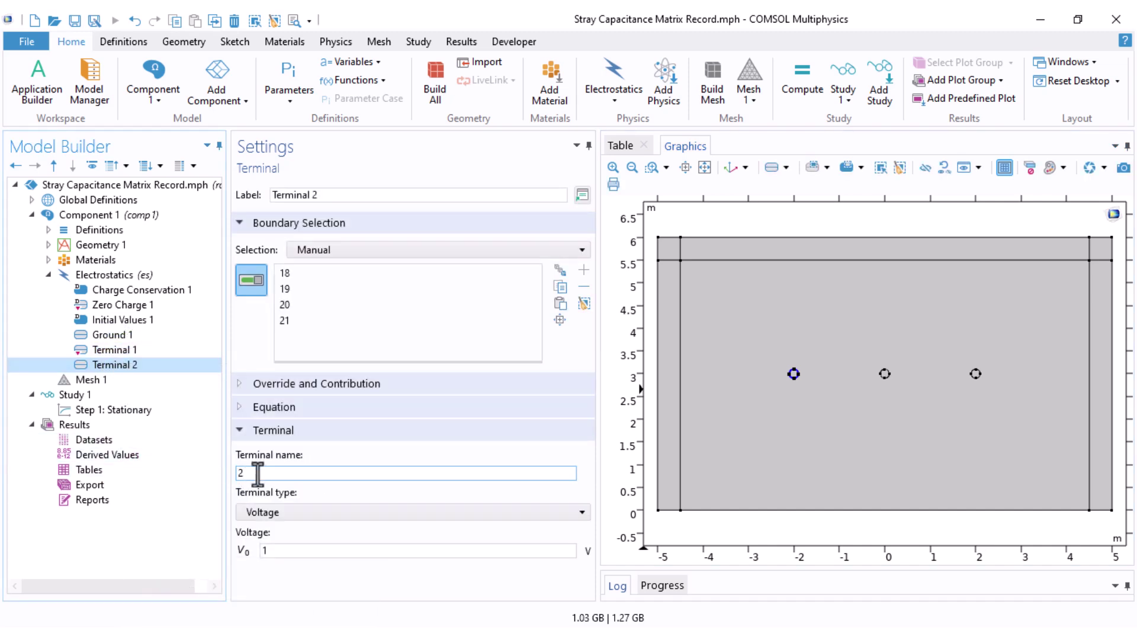
{"action": "left_click", "coordinate": [238, 472]}
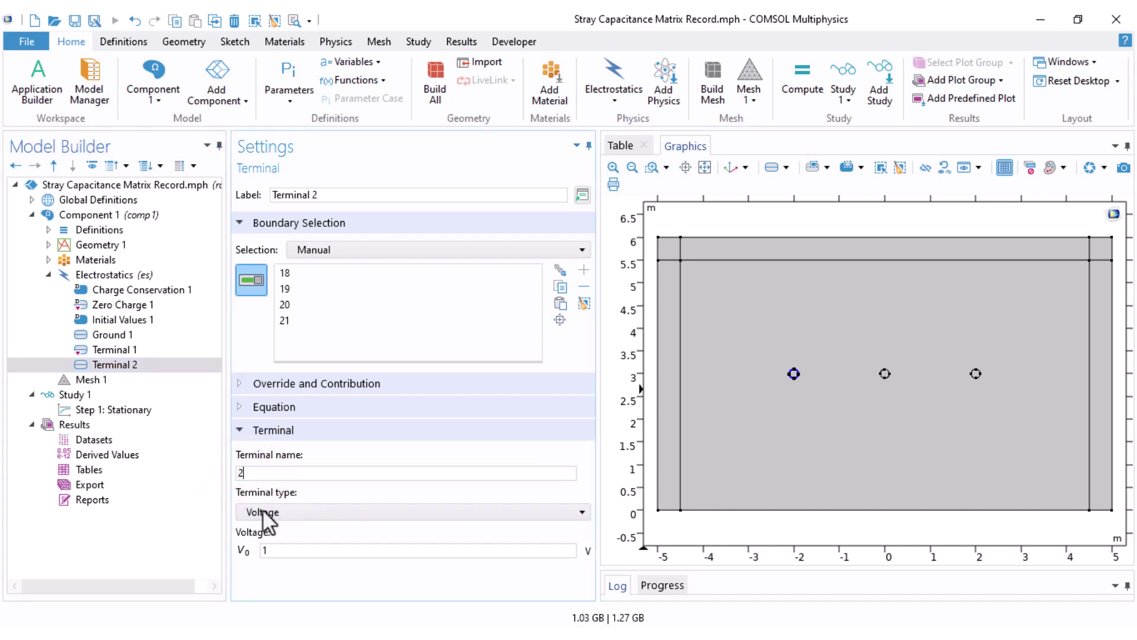
{"action": "left_click", "coordinate": [584, 303]}
{"action": "left_click", "coordinate": [818, 167]}
{"action": "left_click", "coordinate": [859, 362]}
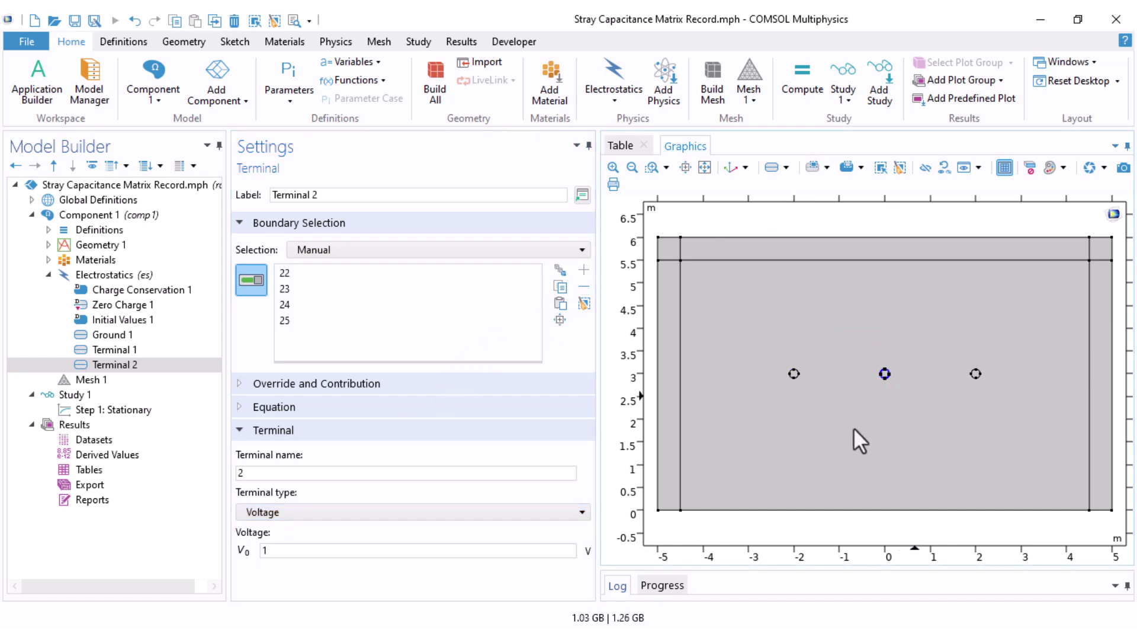
Duplicate Terminal 2 into Terminal 3, named 3, on the right circle's boundaries 26–29.
{"action": "right_click", "coordinate": [113, 363]}
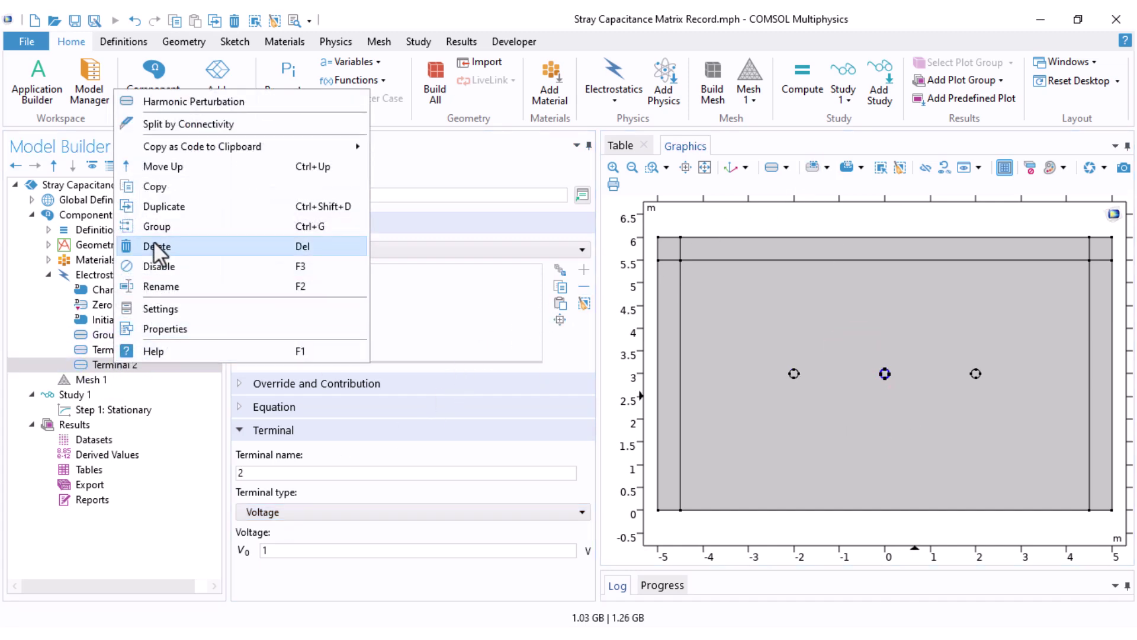
{"action": "left_click", "coordinate": [177, 207]}
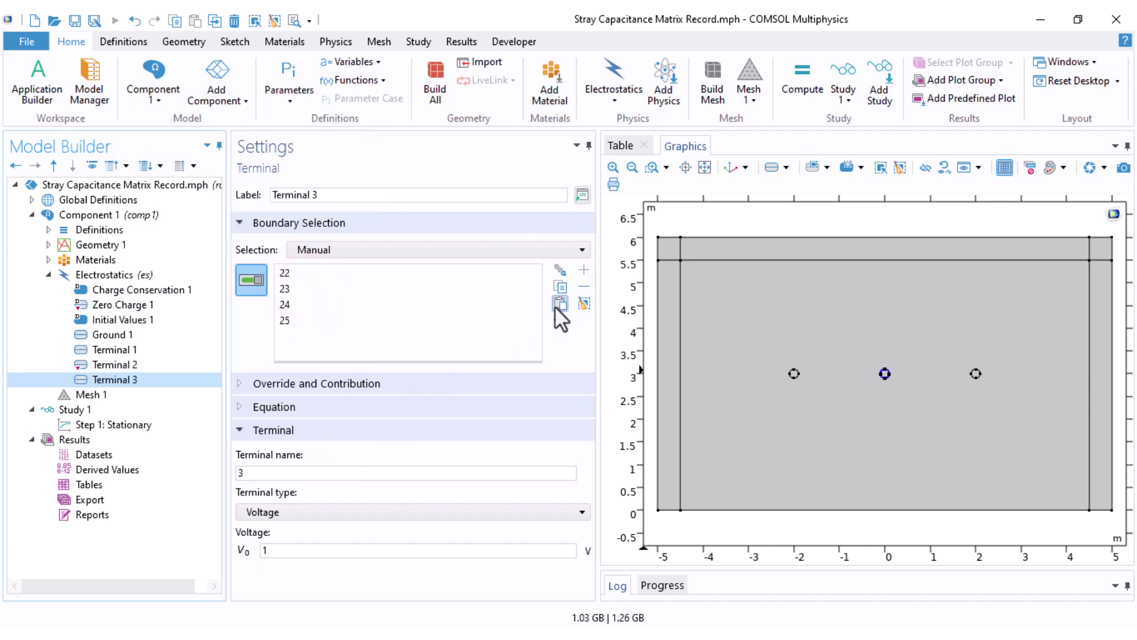
{"action": "left_click", "coordinate": [584, 303]}
{"action": "left_click_drag", "start_coordinate": [950, 363], "coordinate": [1035, 394]}
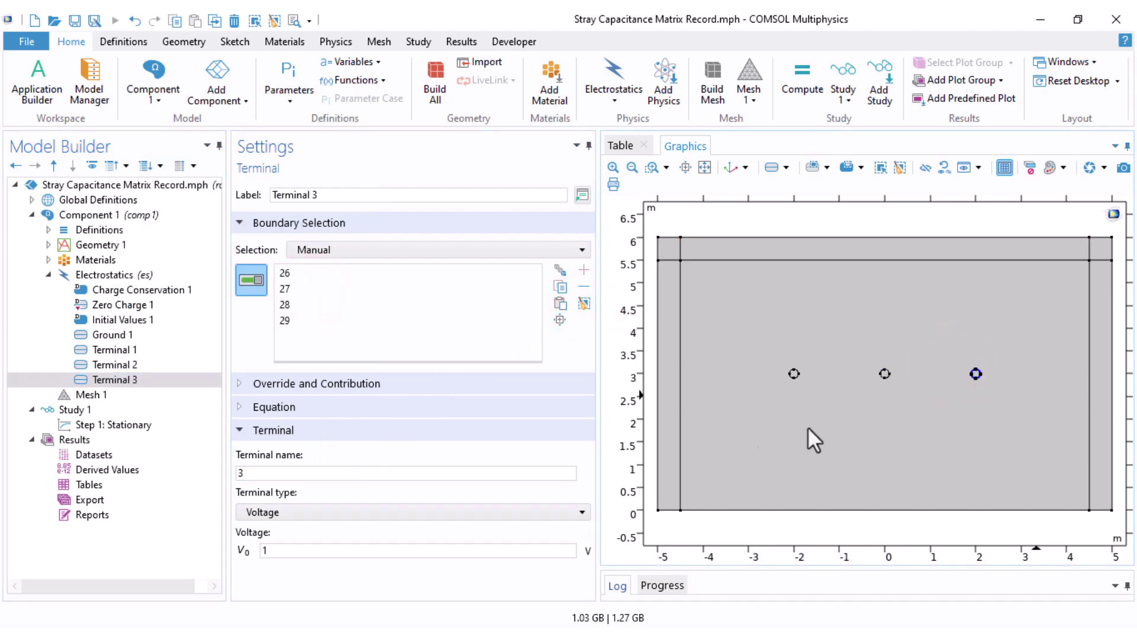
{"action": "left_click", "coordinate": [160, 350]}
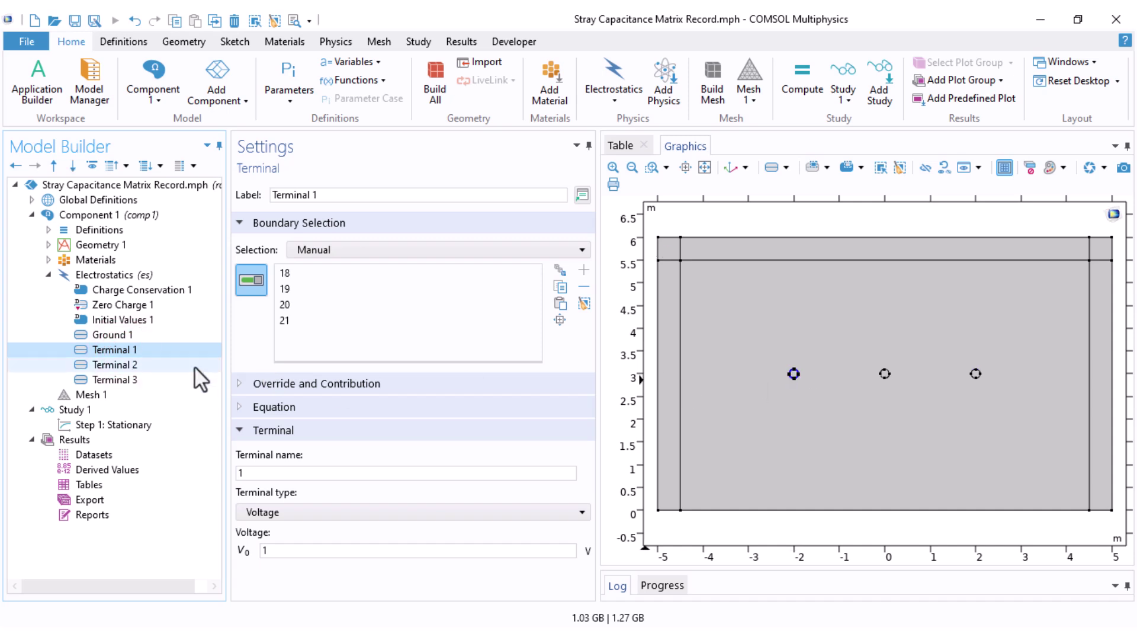
{"action": "left_click", "coordinate": [116, 364]}
{"action": "left_click", "coordinate": [113, 380]}
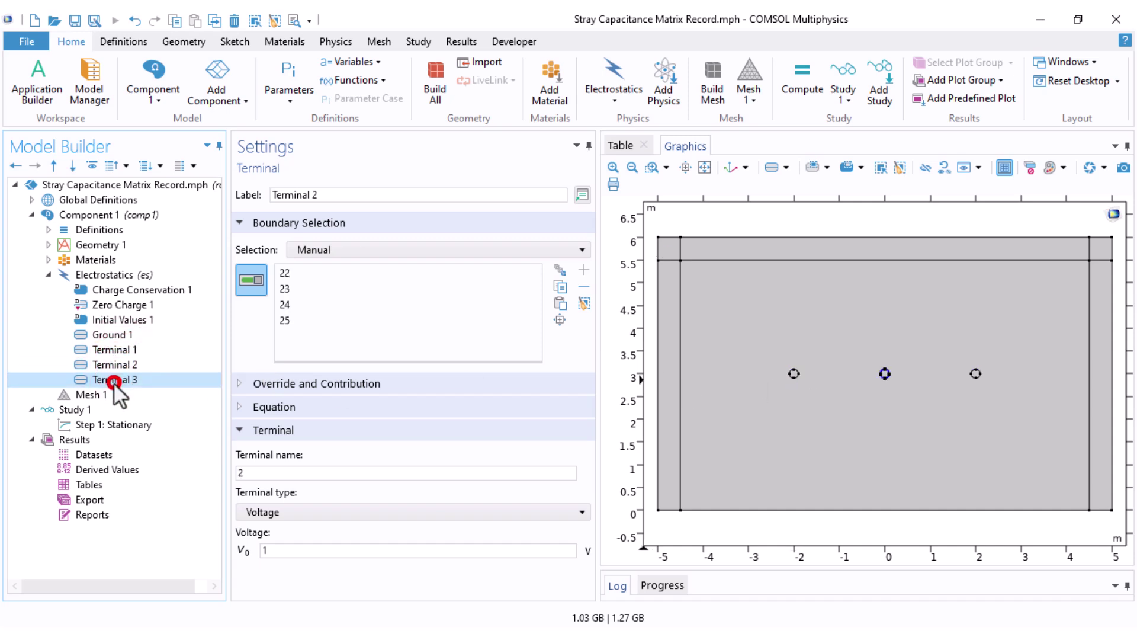
{"action": "left_click", "coordinate": [248, 473]}
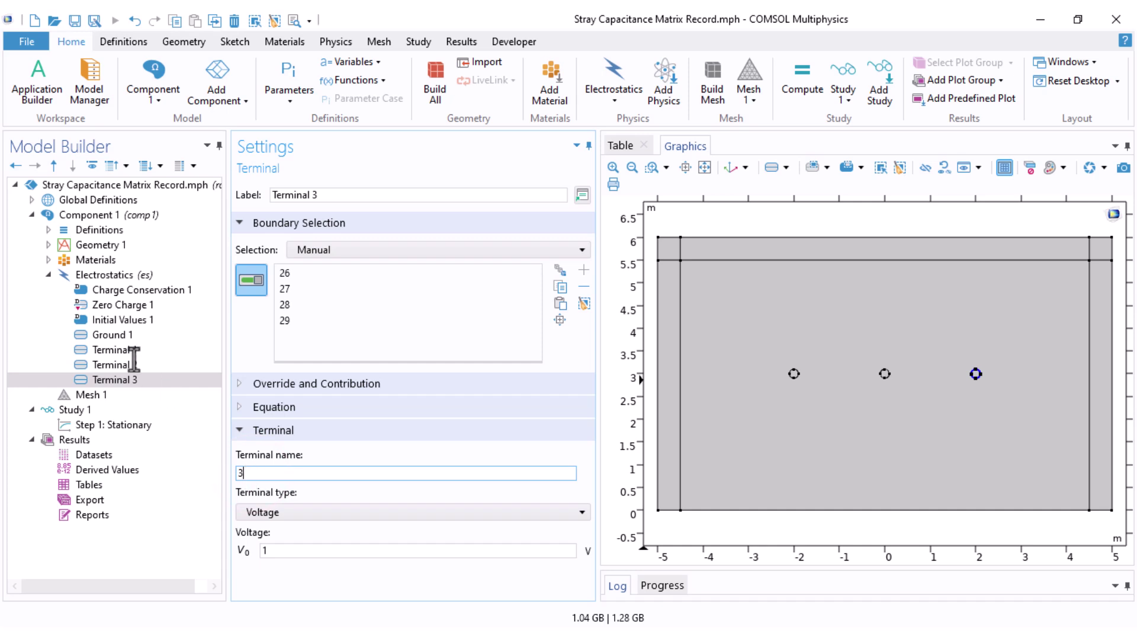
Build the physics-controlled Normal mesh from Mesh 1.
{"action": "left_click", "coordinate": [49, 274]}
{"action": "left_click", "coordinate": [112, 275]}
{"action": "left_click", "coordinate": [112, 289]}
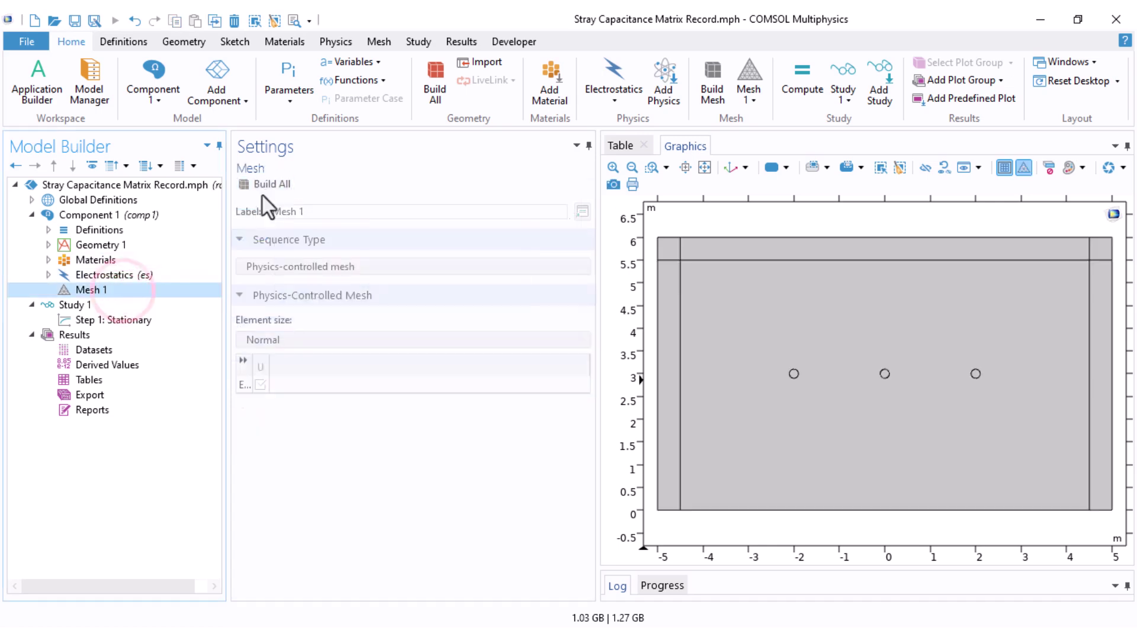
{"action": "left_click", "coordinate": [269, 184]}
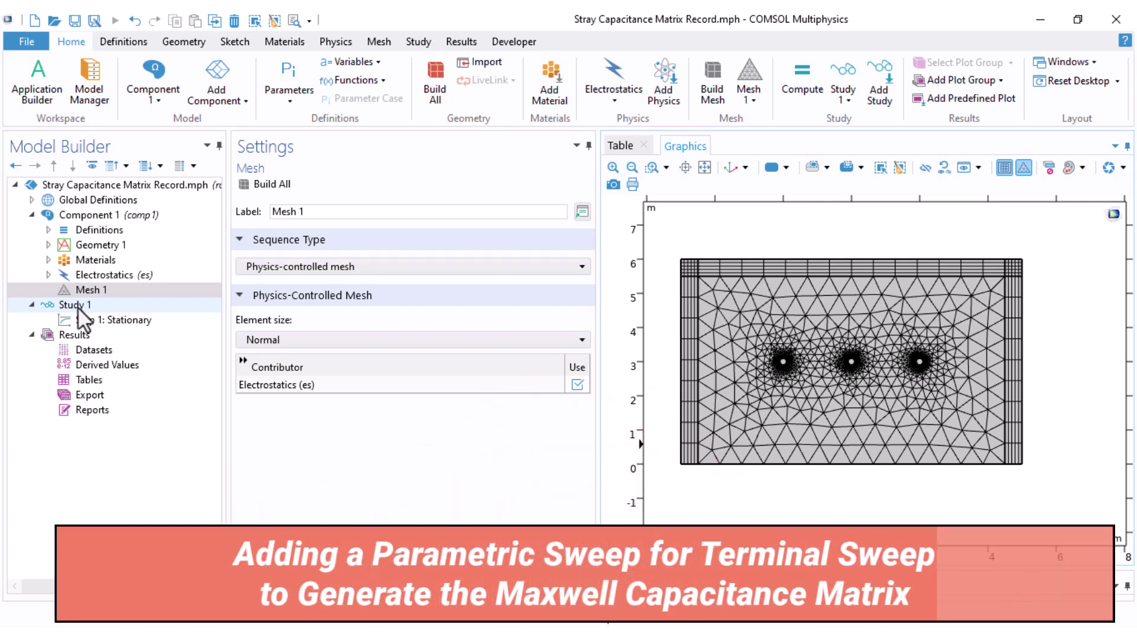
{"action": "right_click", "coordinate": [77, 307]}
Add a Parametric Sweep of TerminalName with values range(1,1,3).
{"action": "left_click", "coordinate": [151, 224]}
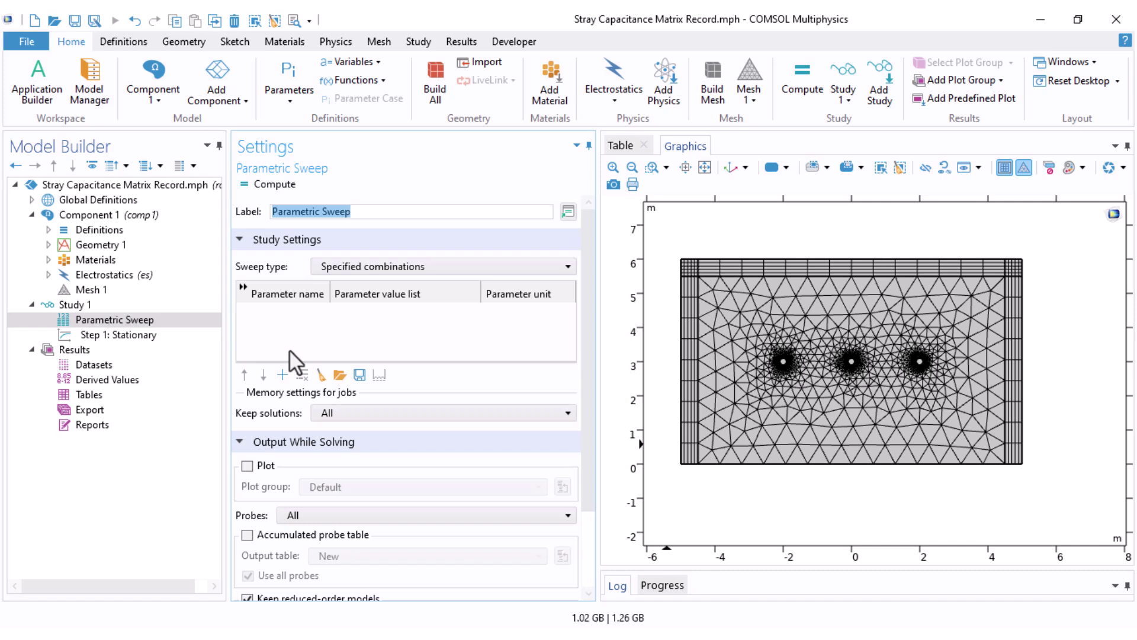
{"action": "left_click", "coordinate": [284, 374]}
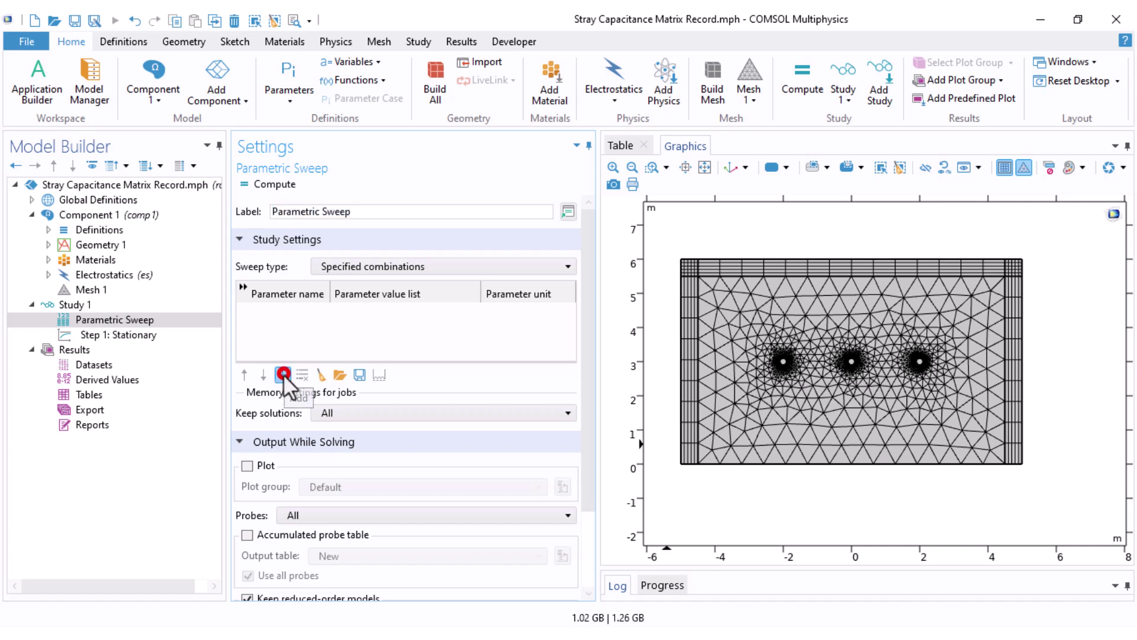
{"action": "left_click", "coordinate": [289, 314]}
{"action": "left_click", "coordinate": [289, 346]}
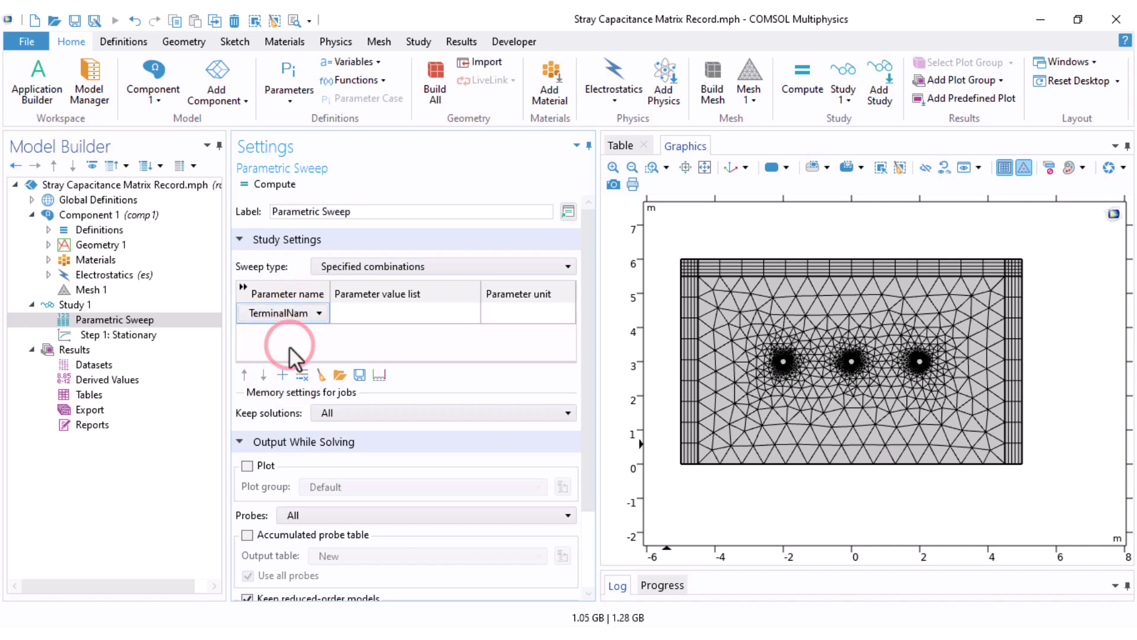
{"action": "left_click", "coordinate": [377, 374]}
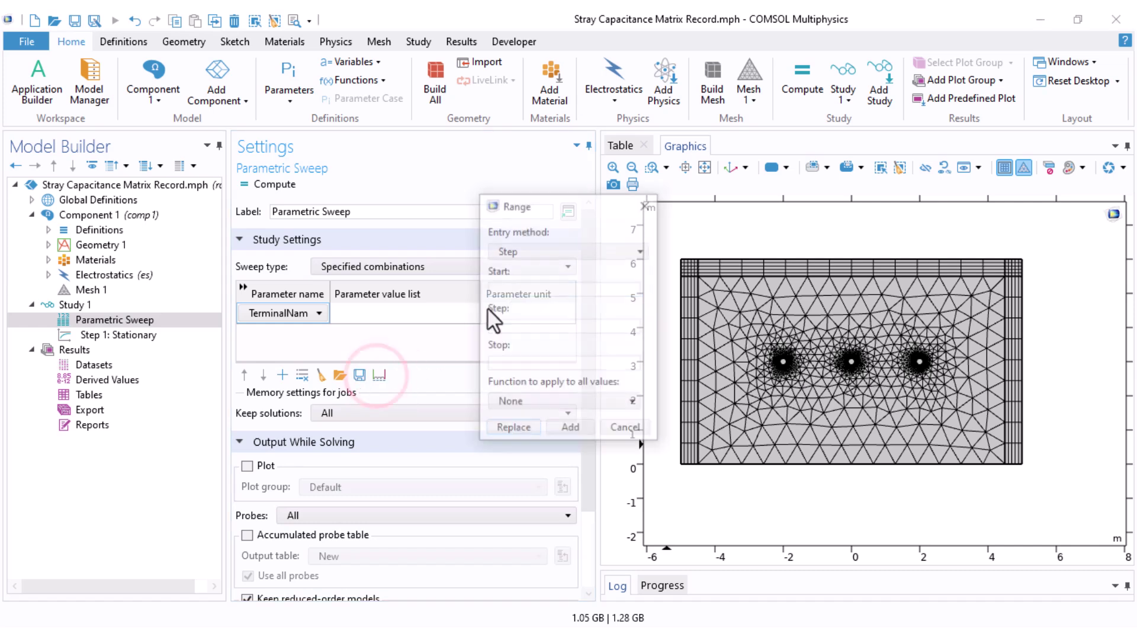
{"action": "type", "text": "1"}
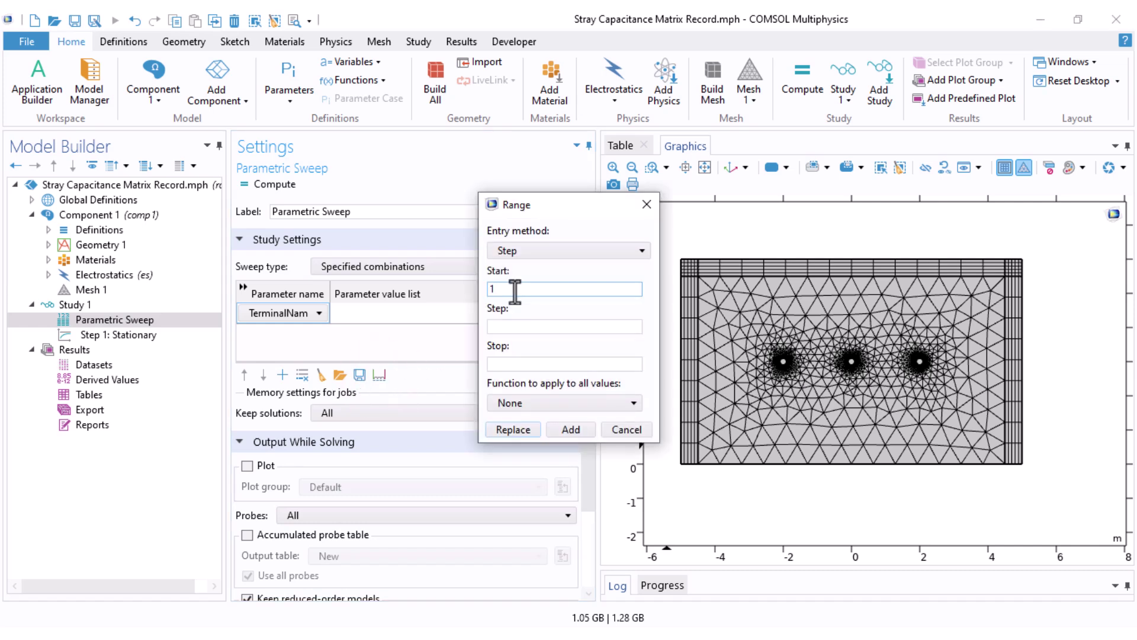
{"action": "type", "text": ",1,3"}
{"action": "left_click", "coordinate": [517, 428]}
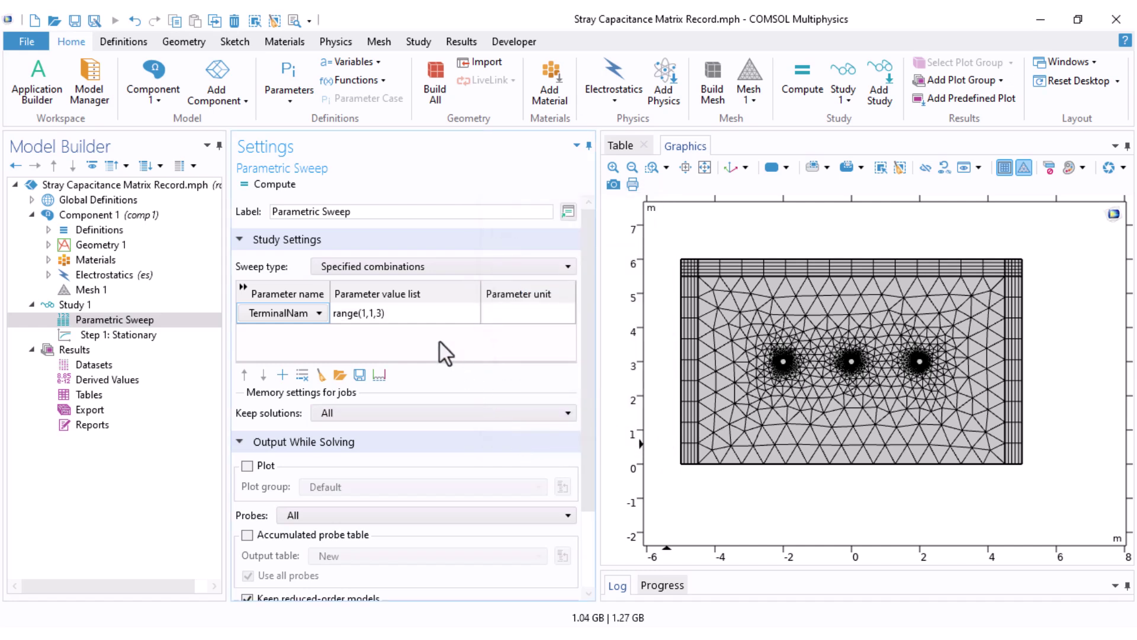
Compute the terminal sweep and plot the electric potential for TerminalName 2.
{"action": "right_click", "coordinate": [81, 304]}
{"action": "left_click", "coordinate": [137, 197]}
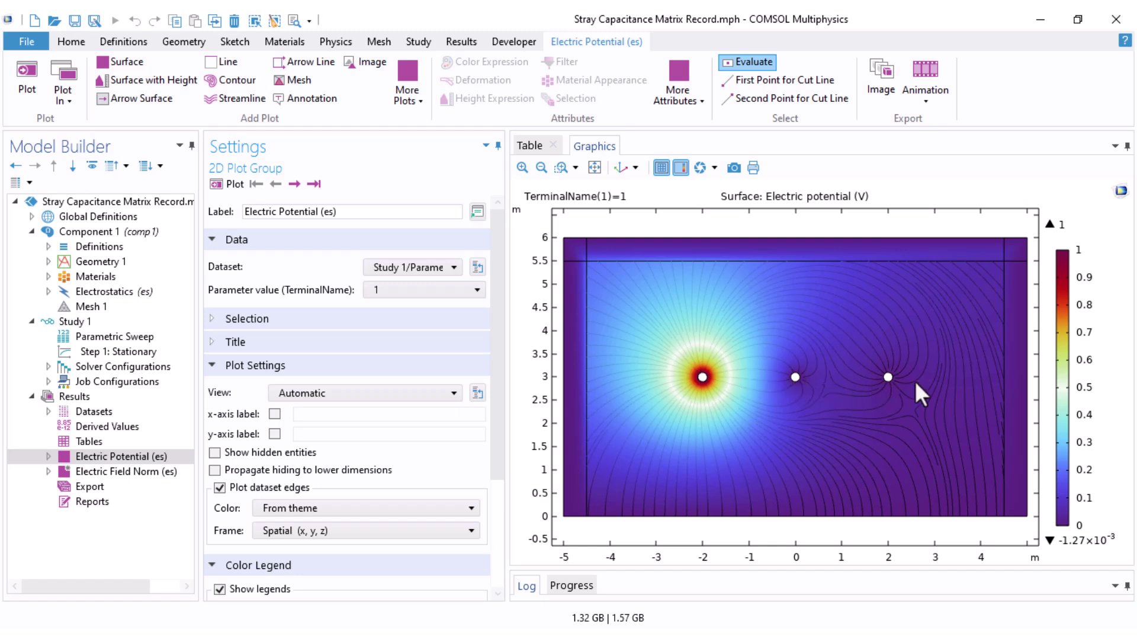
{"action": "left_click", "coordinate": [393, 291]}
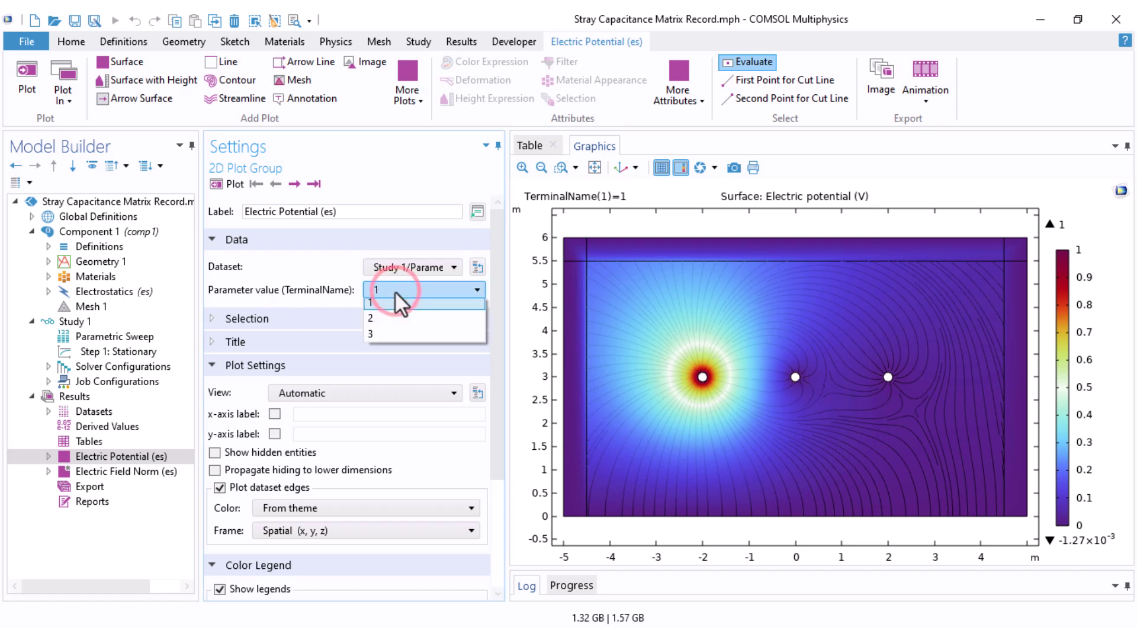
{"action": "left_click", "coordinate": [385, 321]}
{"action": "left_click", "coordinate": [228, 186]}
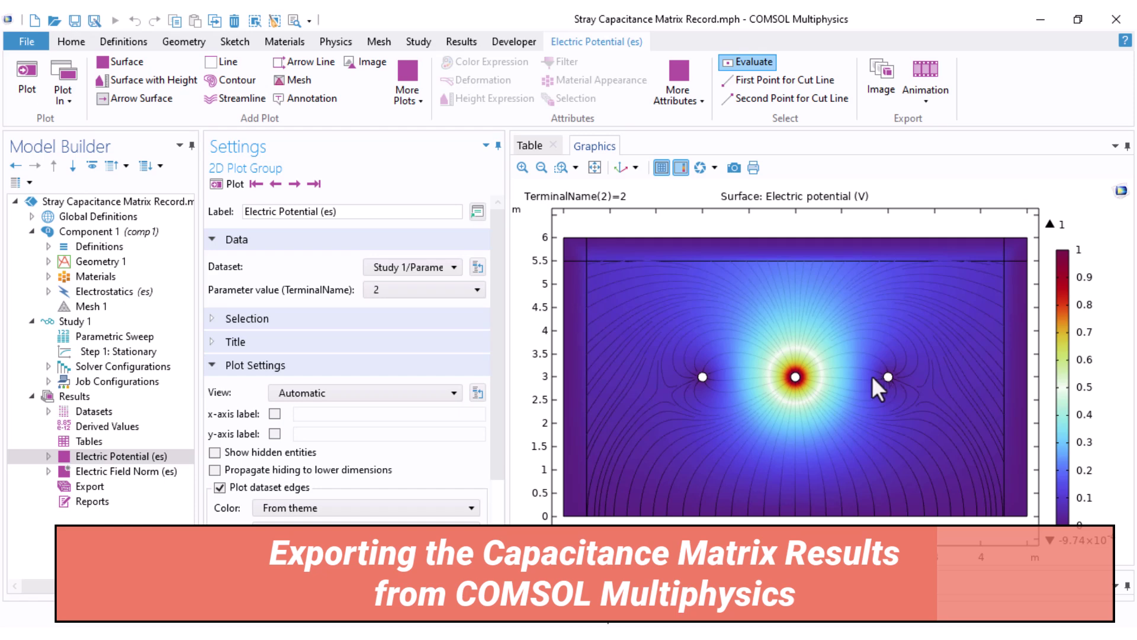
Add a Global Matrix Evaluation of the Maxwell capacitance matrix es.C in pF and evaluate it.
{"action": "right_click", "coordinate": [82, 424]}
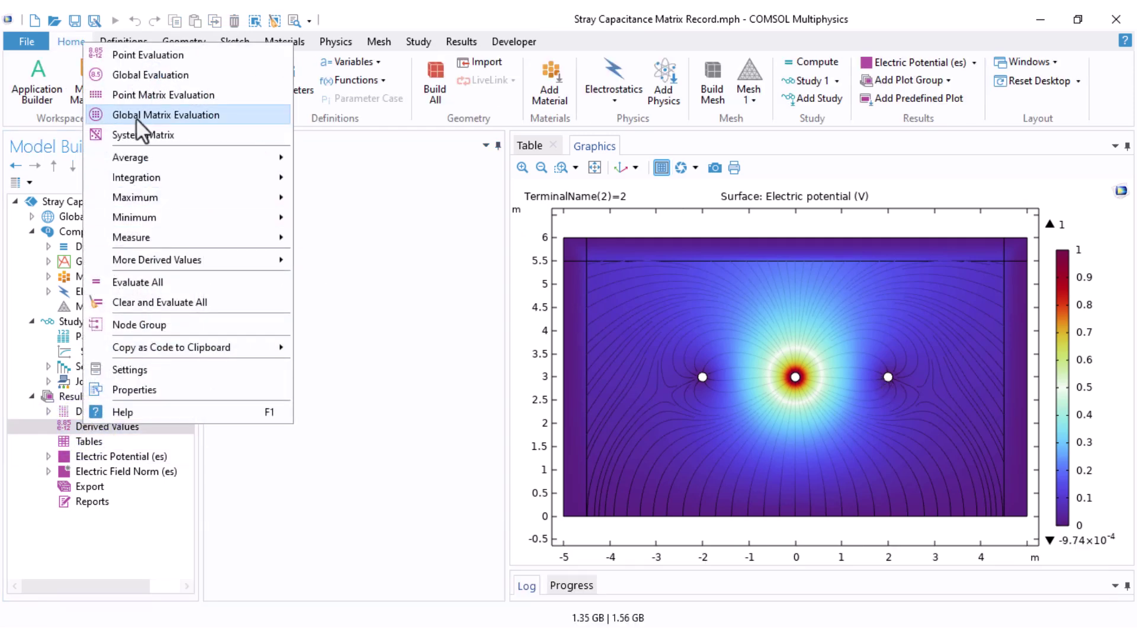
{"action": "left_click", "coordinate": [136, 115]}
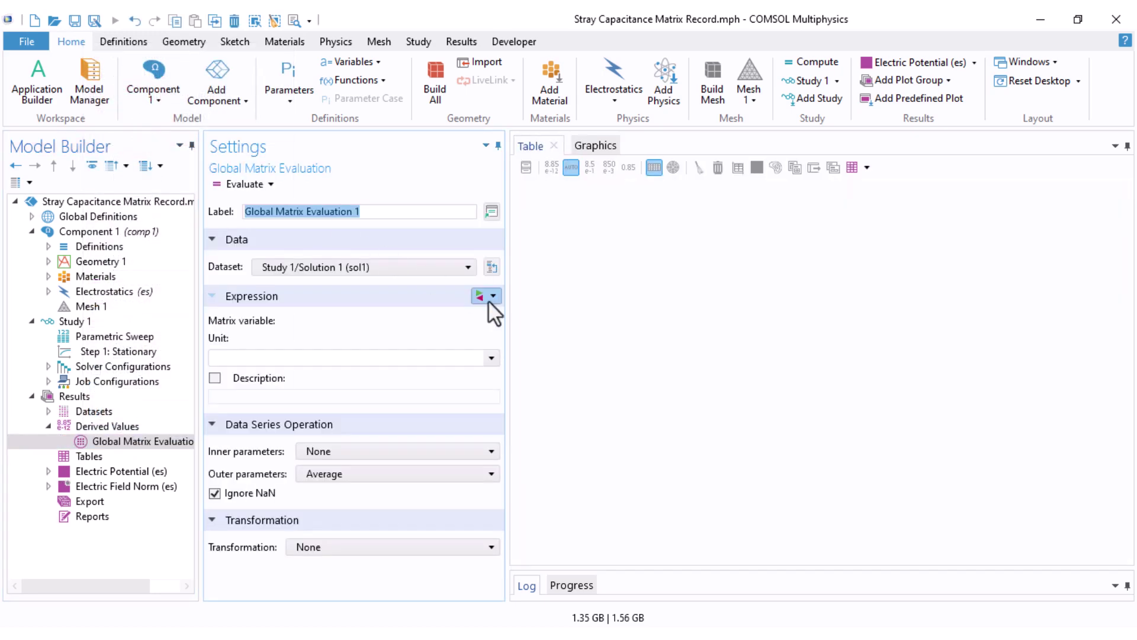
{"action": "left_click", "coordinate": [488, 300]}
{"action": "left_click", "coordinate": [515, 367]}
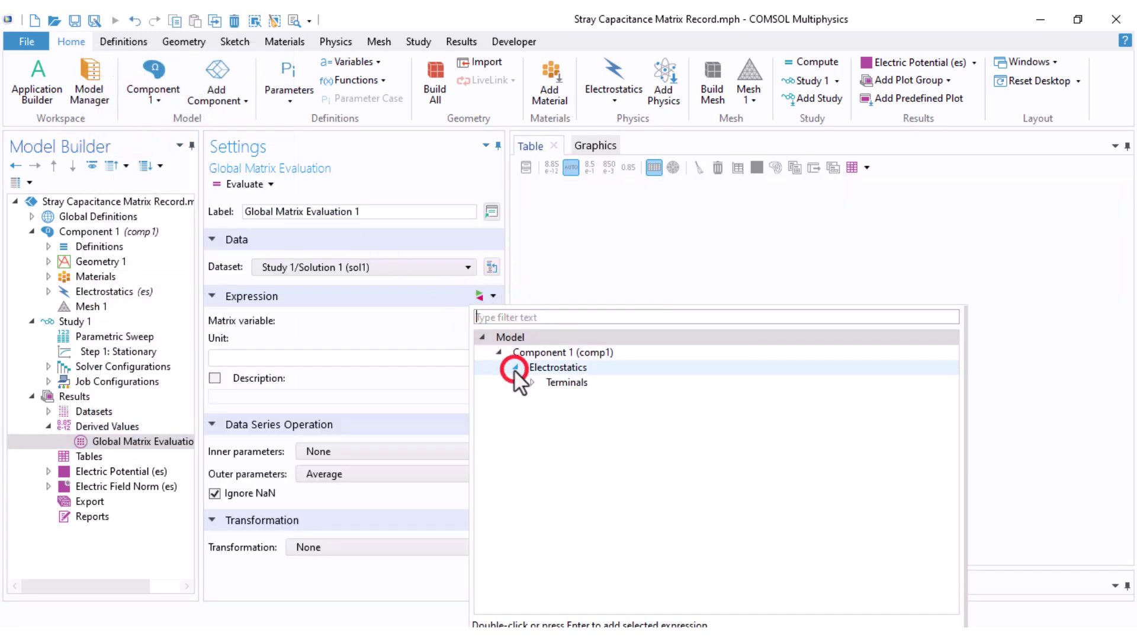
{"action": "left_click", "coordinate": [531, 382]}
{"action": "left_click", "coordinate": [543, 396]}
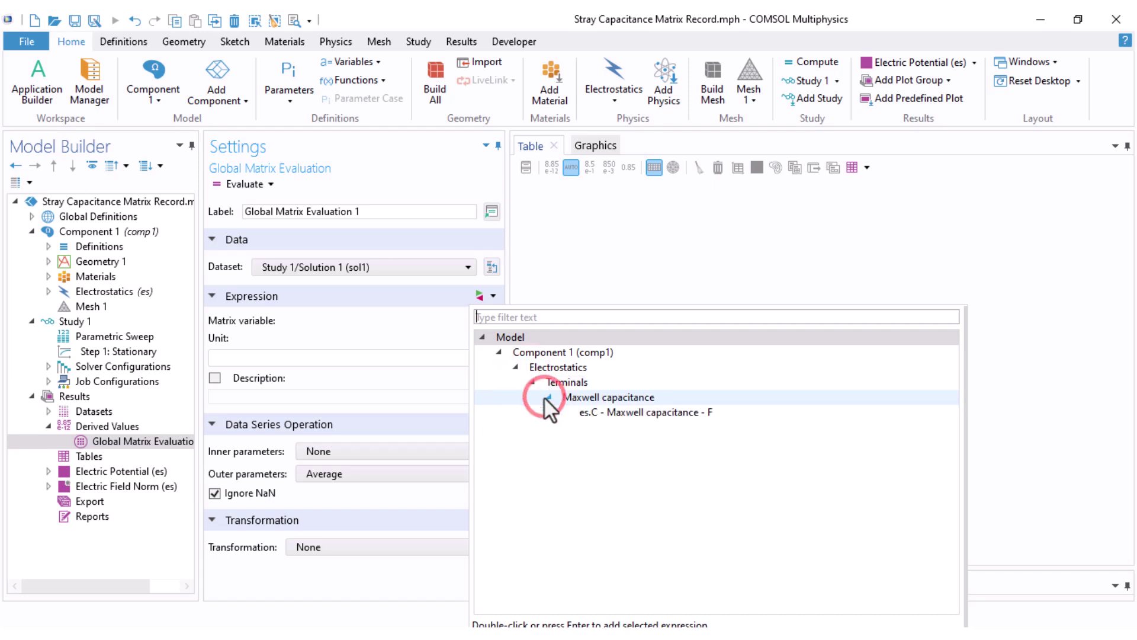
{"action": "left_click", "coordinate": [633, 413]}
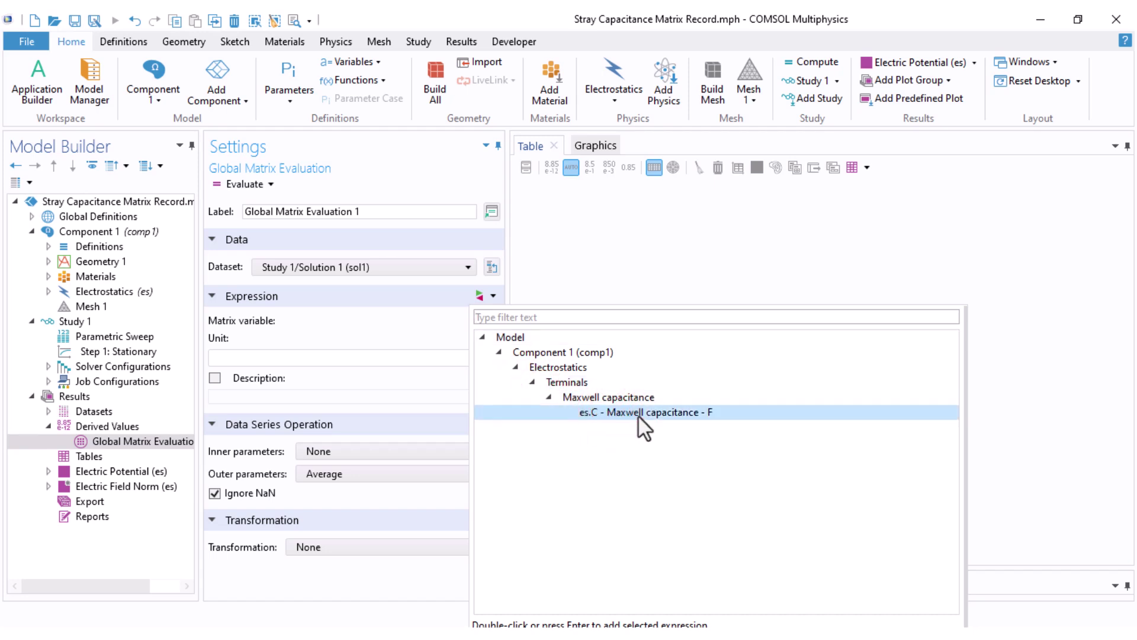
{"action": "double_click", "coordinate": [638, 415]}
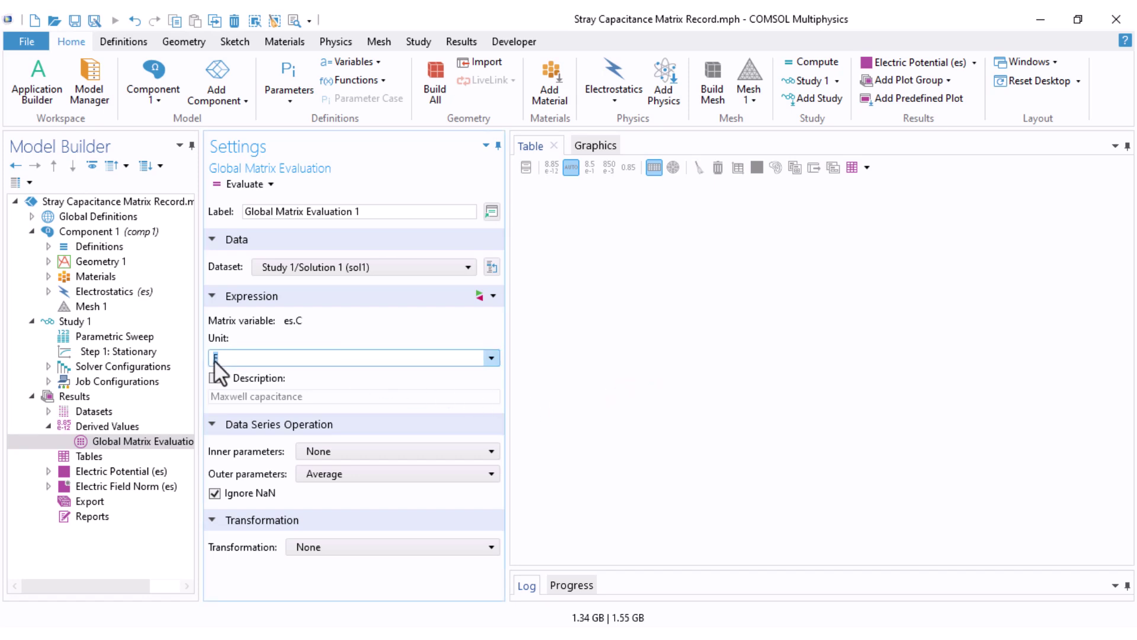
{"action": "type", "text": "pF"}
{"action": "left_click", "coordinate": [241, 184]}
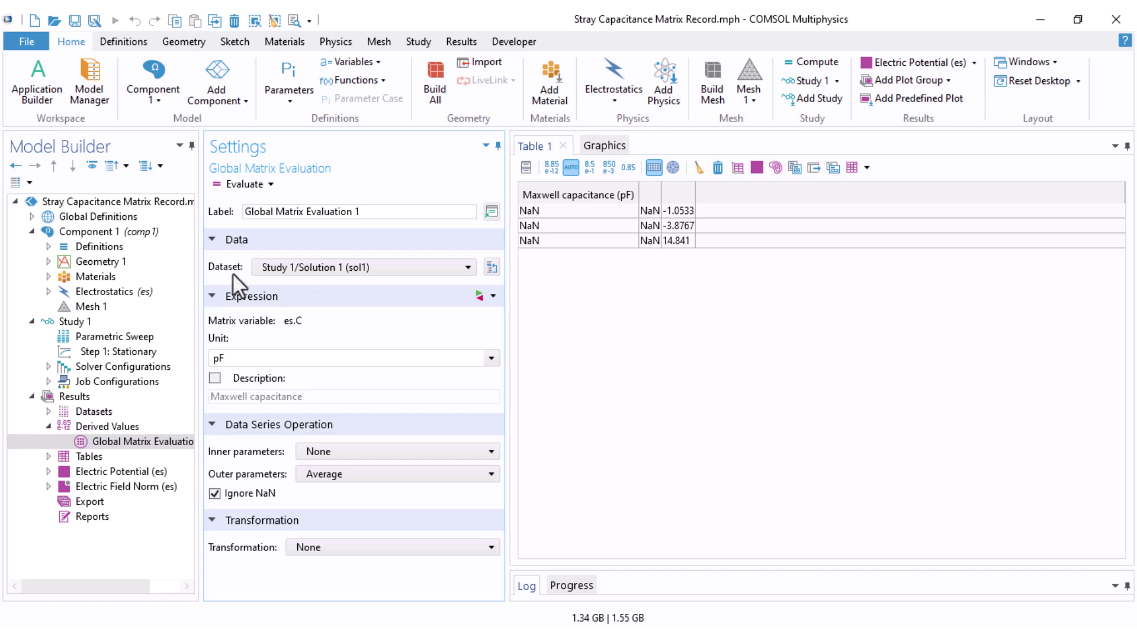
Re-evaluate es.C on the Parametric Solutions dataset into a cleared table, widening its columns.
{"action": "left_click", "coordinate": [278, 269]}
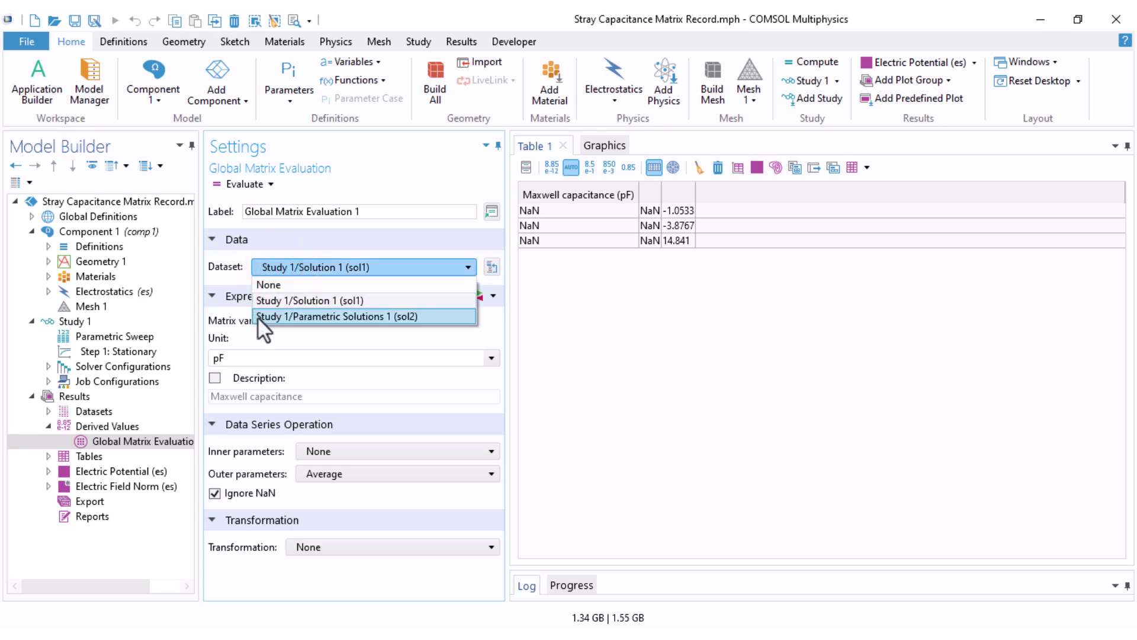
{"action": "left_click", "coordinate": [325, 317]}
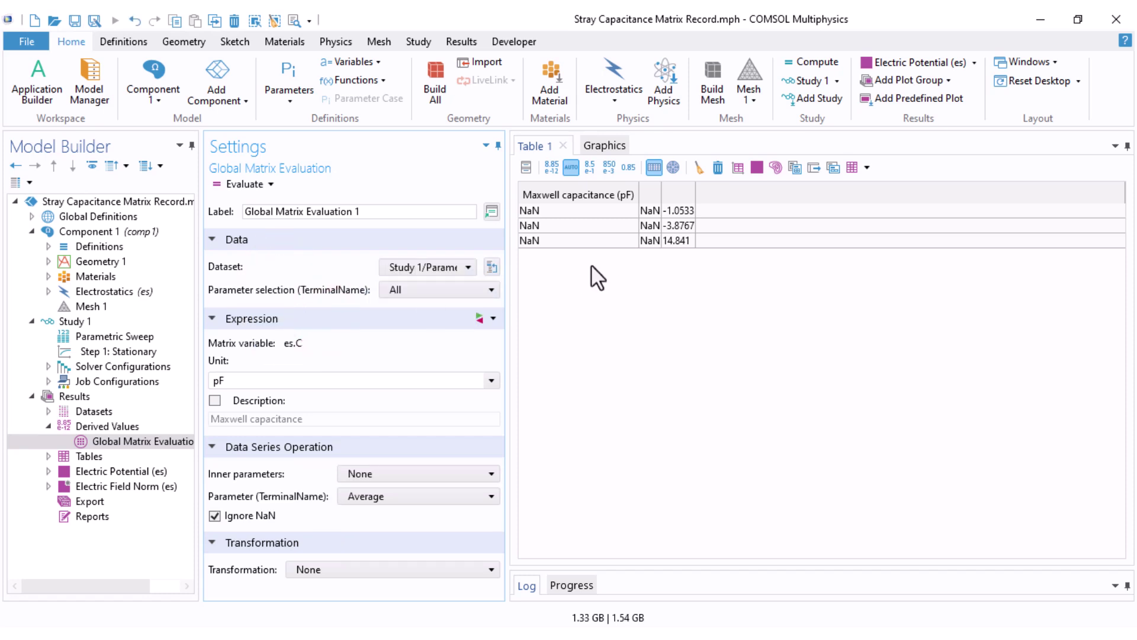
{"action": "left_click", "coordinate": [718, 167]}
{"action": "left_click", "coordinate": [244, 184]}
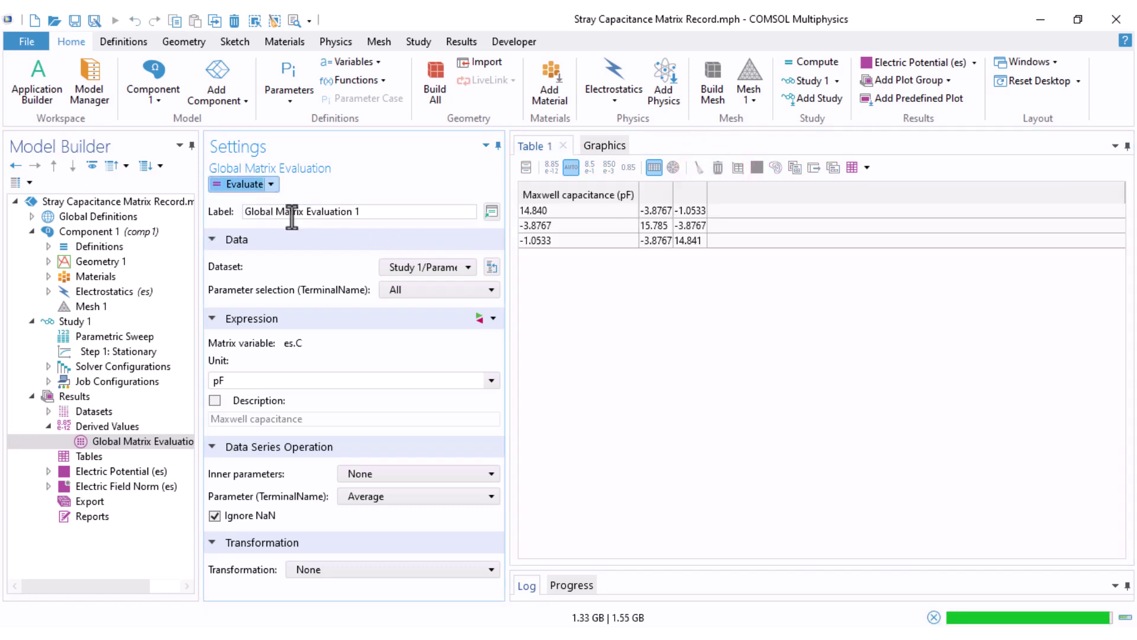
{"action": "left_click_drag", "start_coordinate": [718, 195], "coordinate": [785, 195]}
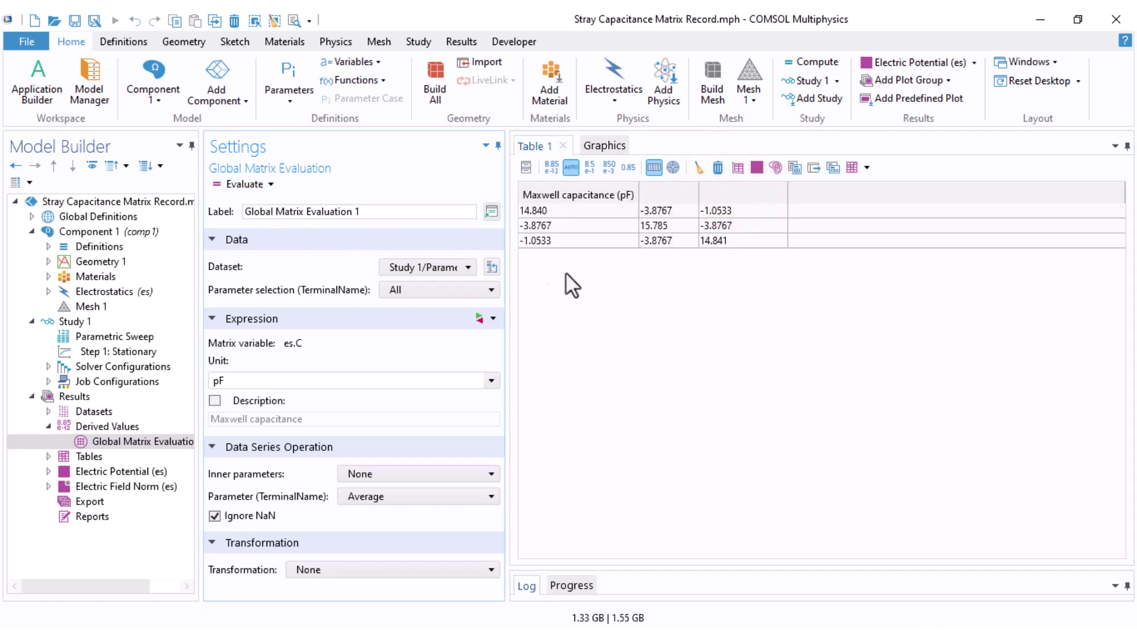
{"action": "left_click_drag", "start_coordinate": [699, 204], "coordinate": [730, 225]}
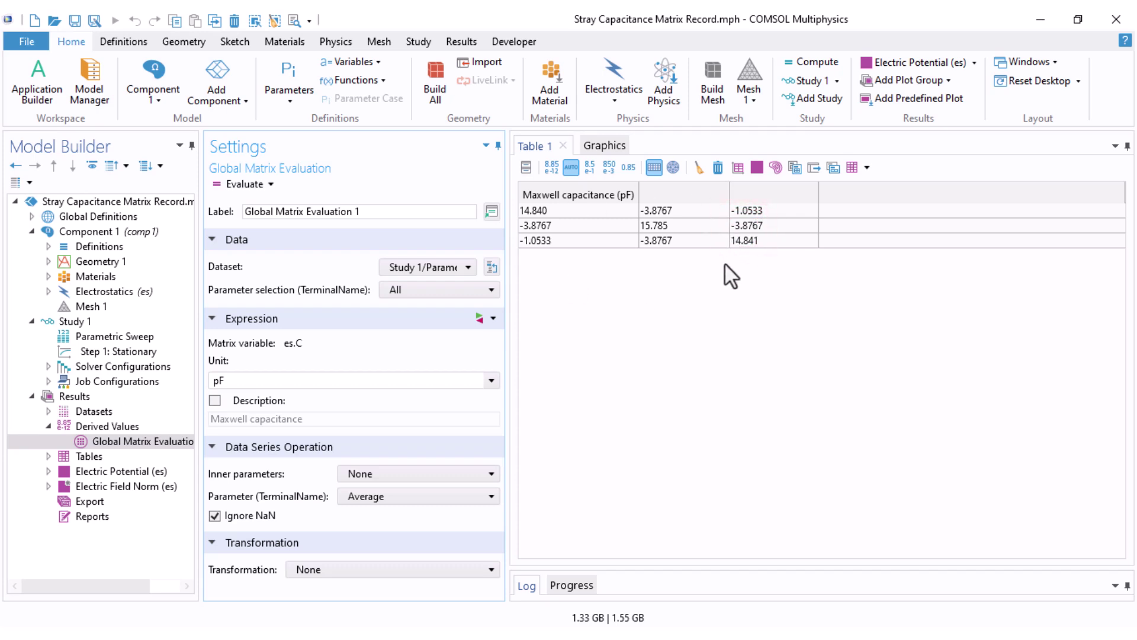